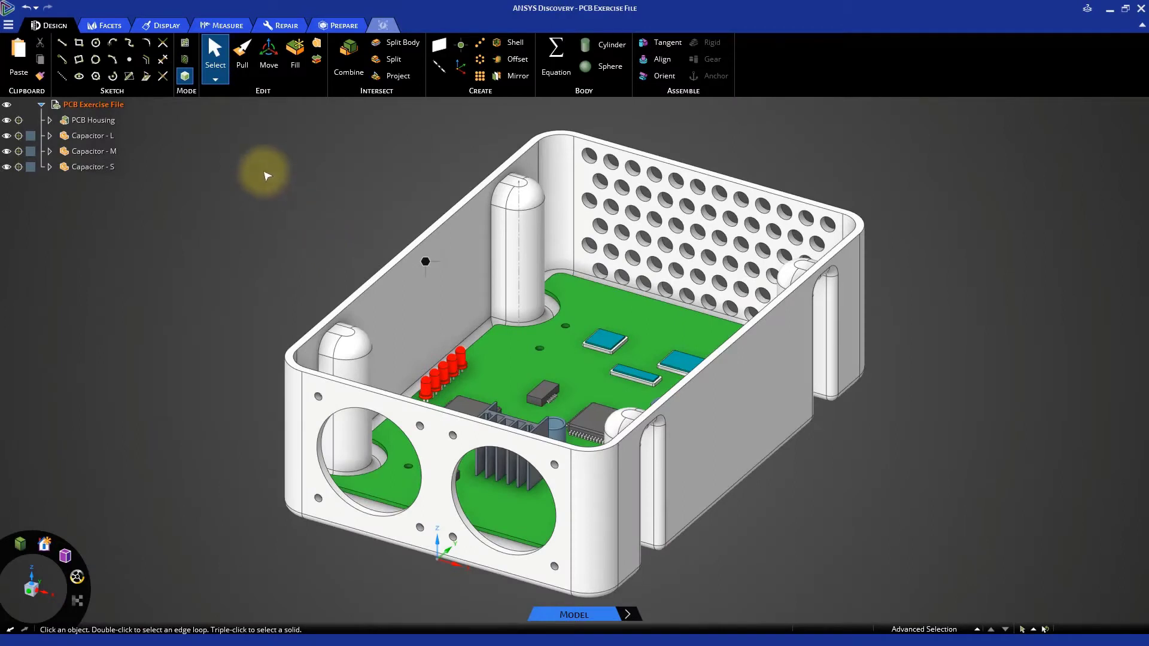
# Insert the geometry file fan.dsco into the PCB assembly
pyautogui.click(8, 25)
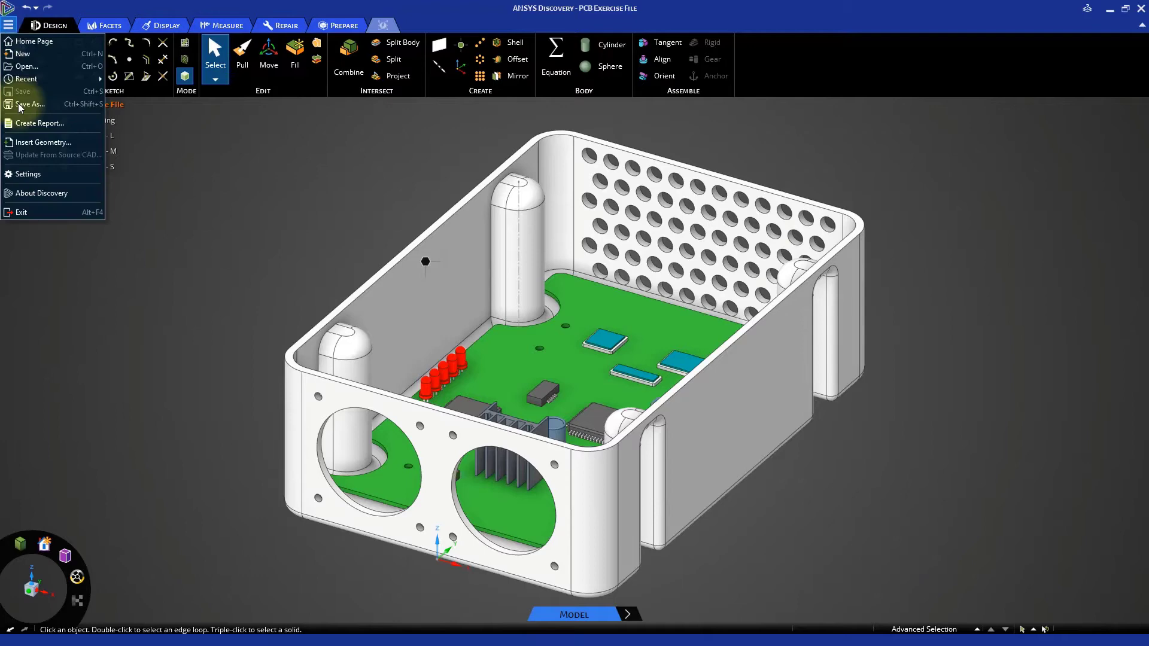
pyautogui.click(27, 143)
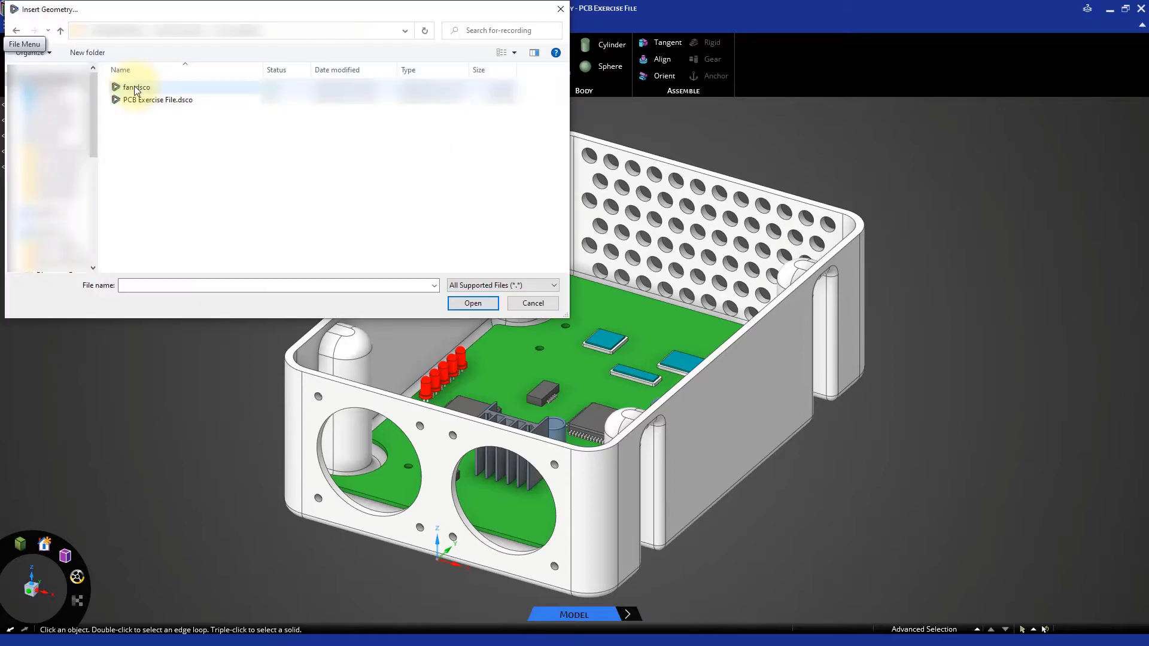
pyautogui.click(136, 88)
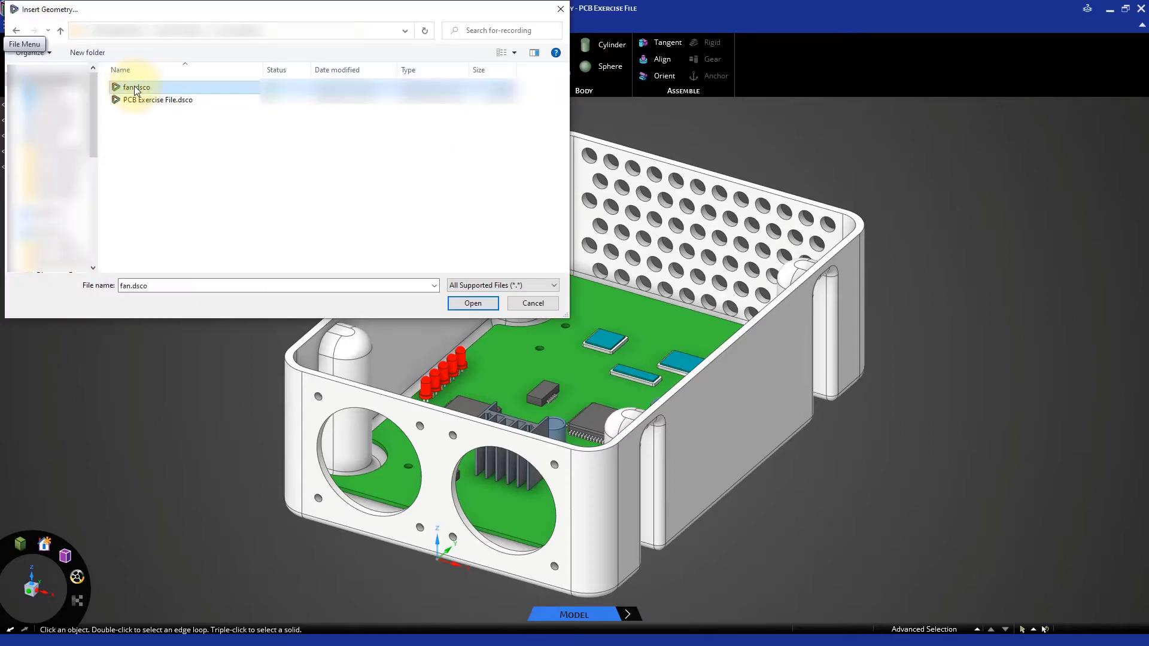
pyautogui.click(472, 304)
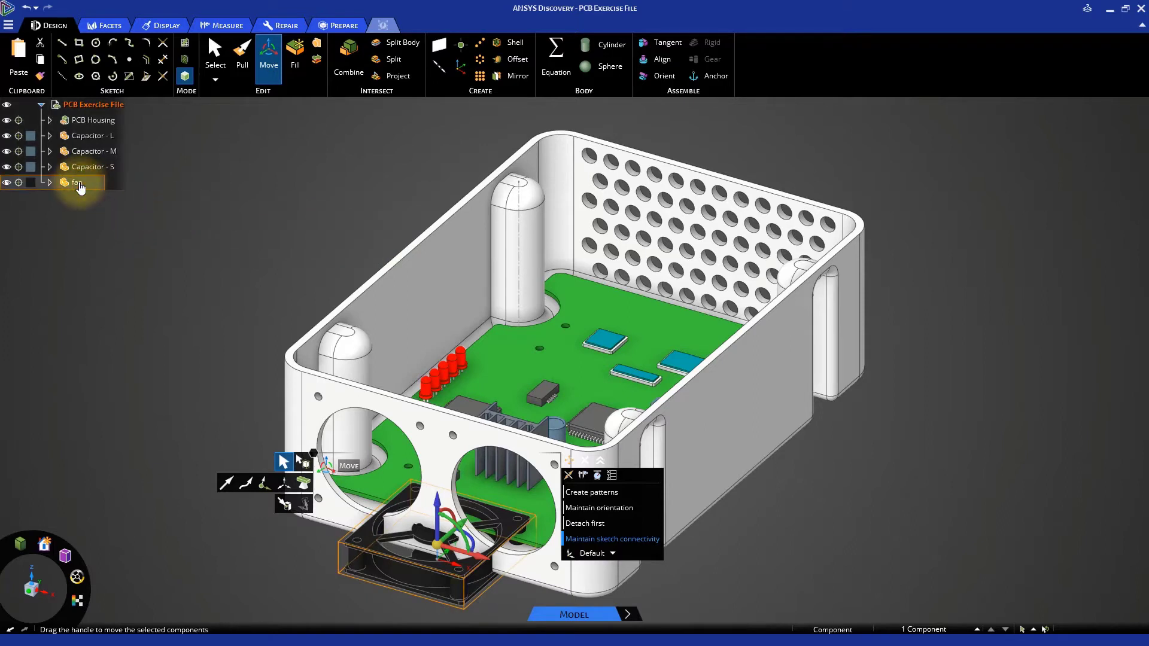
# Duplicate the inserted fan component by copying and pasting it into the assembly
pyautogui.click(41, 60)
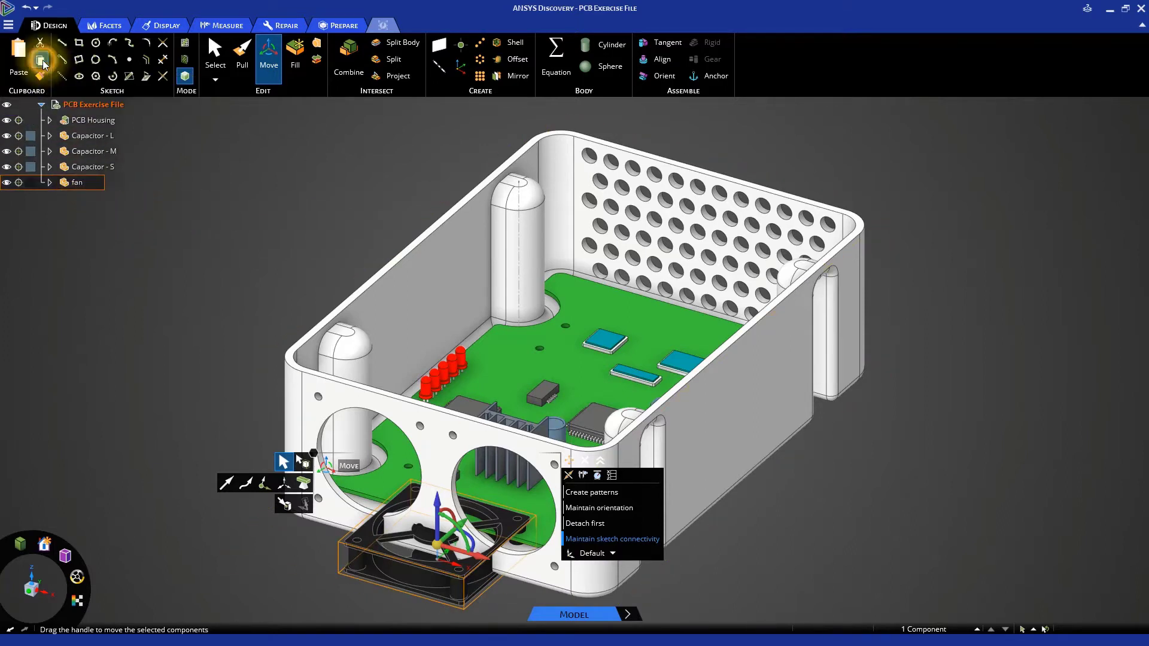
pyautogui.click(16, 60)
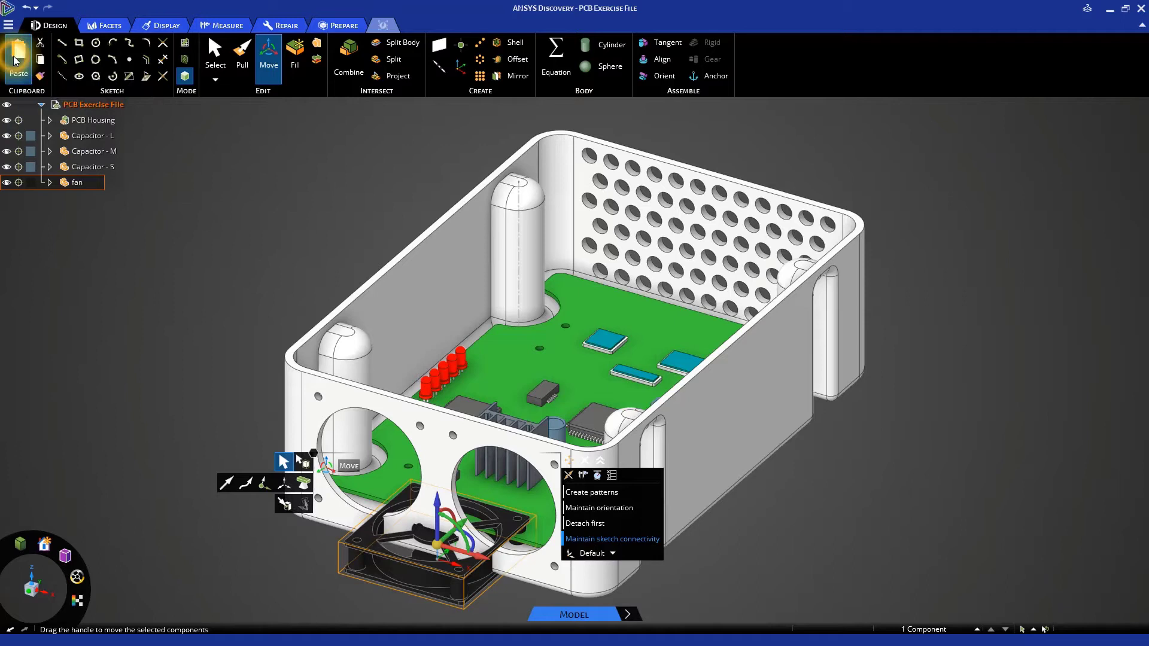
pyautogui.click(123, 212)
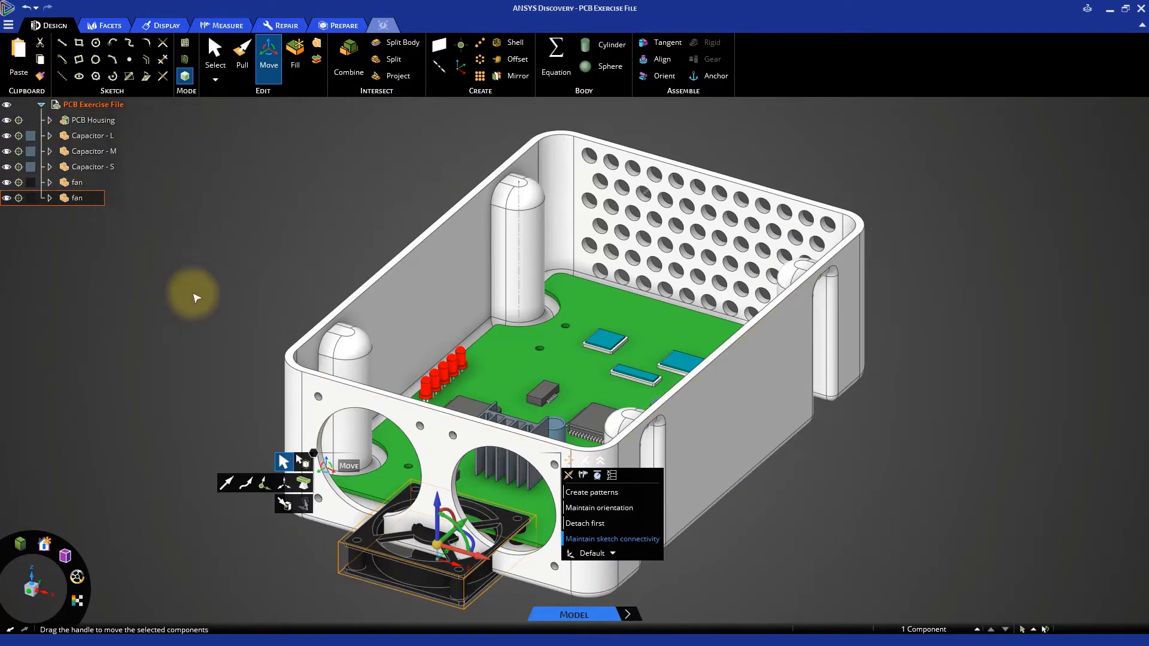
# Move the fan copy about 194 mm along the X axis, clear of the first fan and the housing
pyautogui.keyDown('ctrl'); pyautogui.moveTo(192, 295); pyautogui.dragTo(180, 194, button='middle'); pyautogui.keyUp('ctrl')
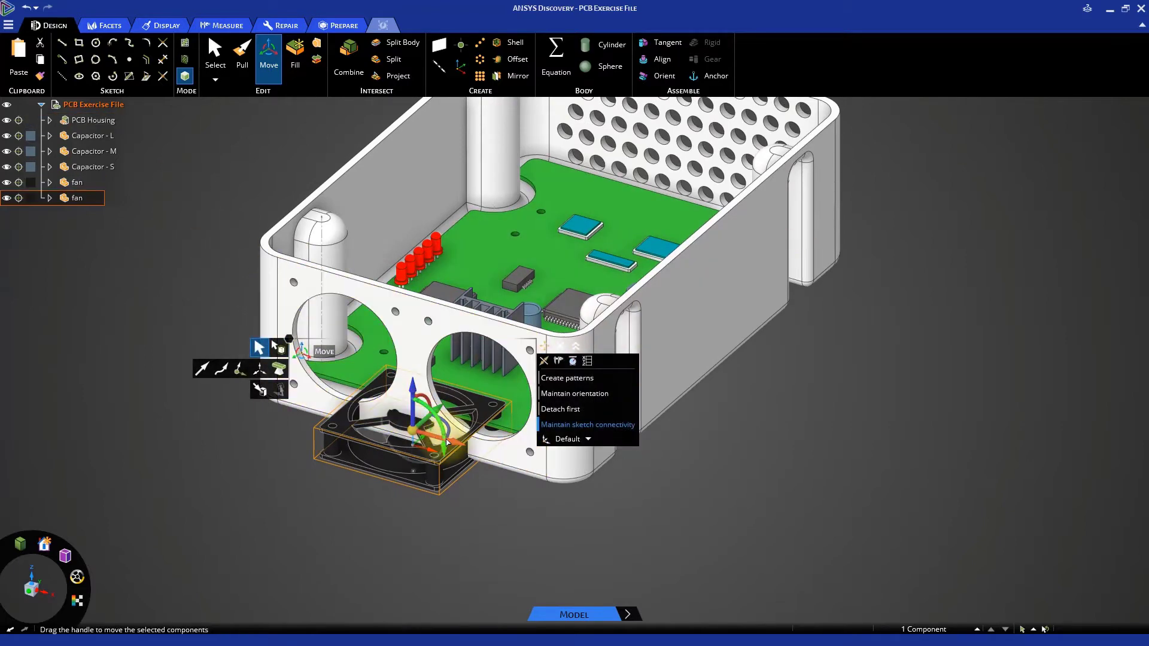
pyautogui.moveTo(445, 439); pyautogui.dragTo(739, 527)
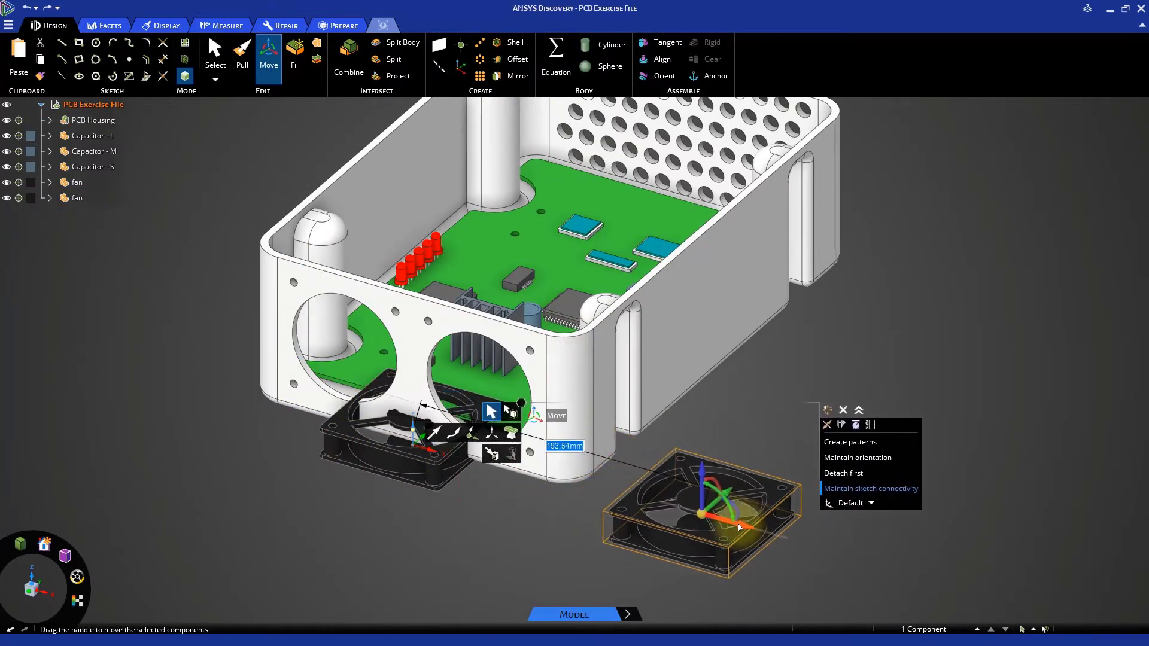
pyautogui.click(739, 429)
pyautogui.press('Escape')
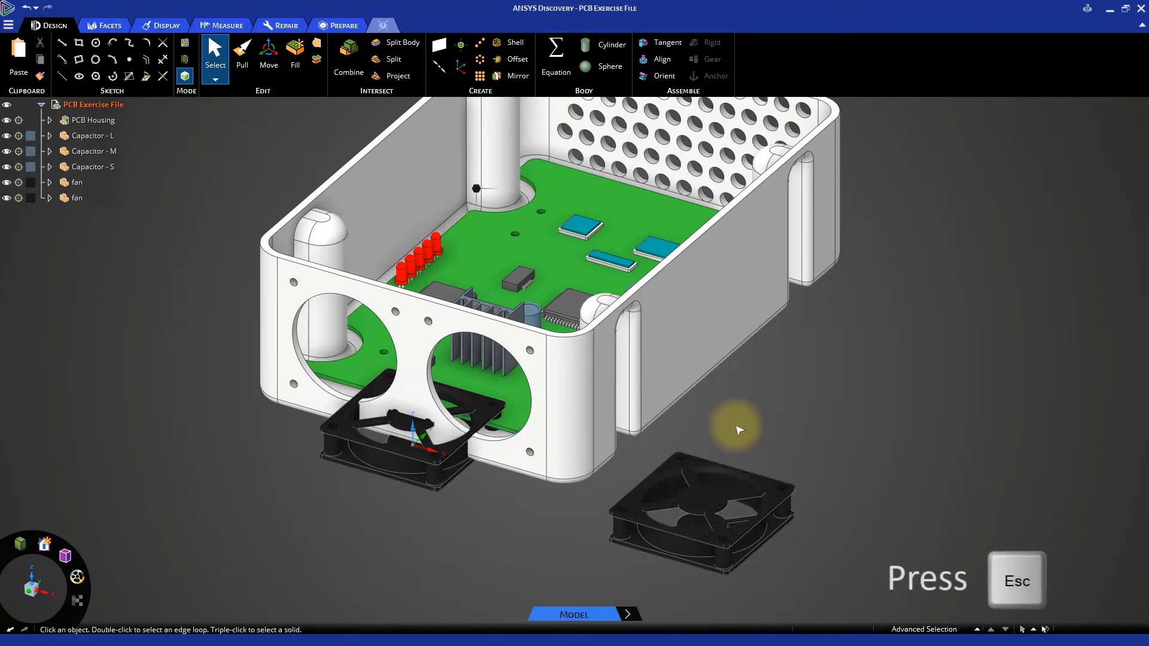
# Align the first fan's round opening and corner screw hole with the left fan opening and its upper right screw hole in the housing
pyautogui.click(664, 60)
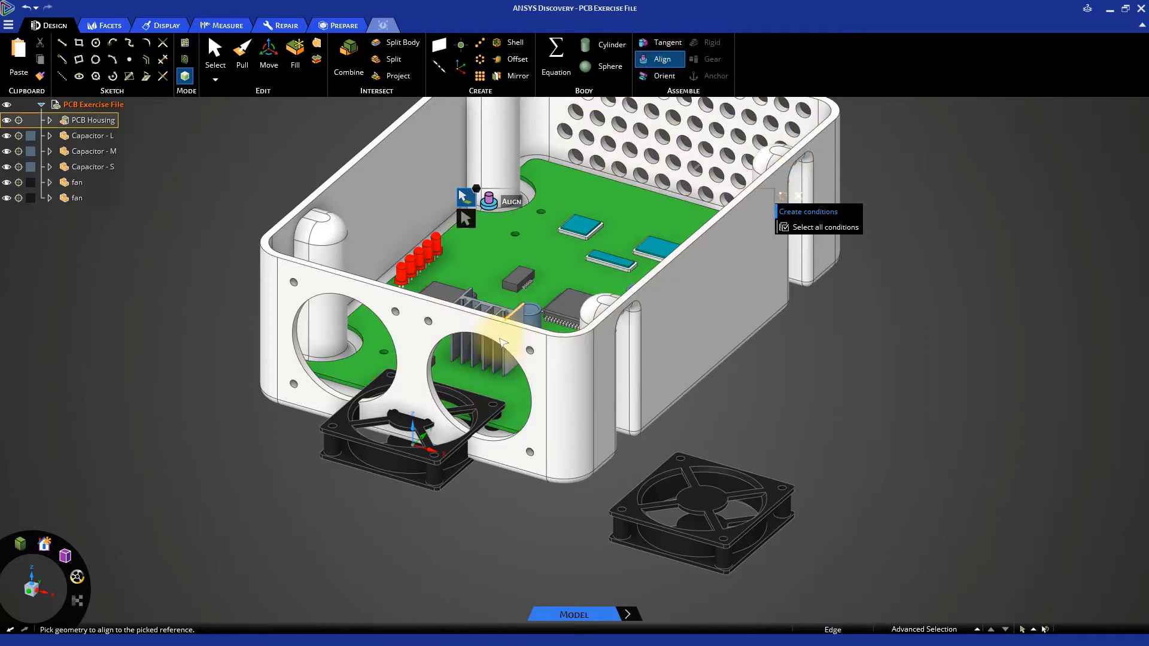
pyautogui.click(458, 405)
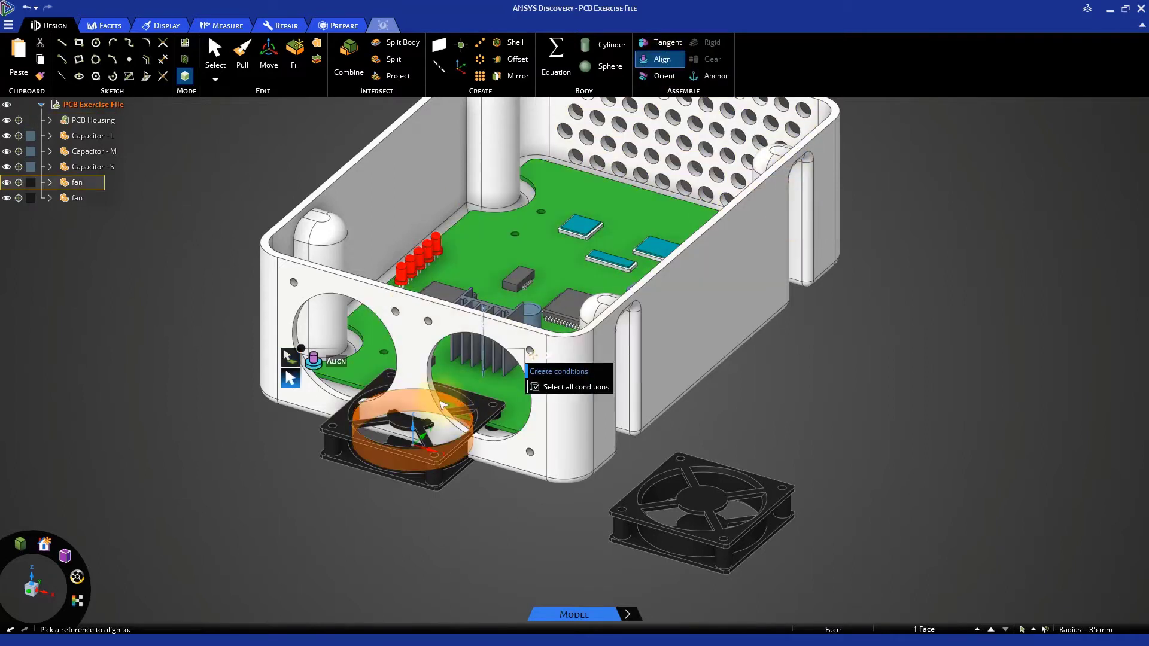
pyautogui.click(336, 400)
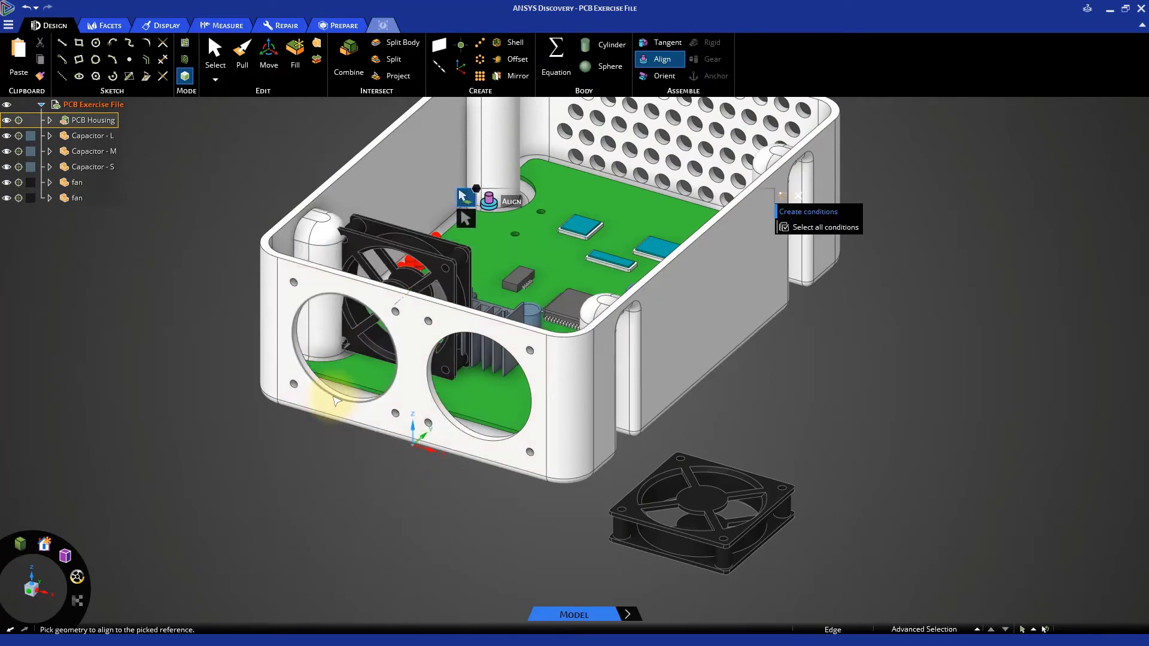
pyautogui.click(446, 272)
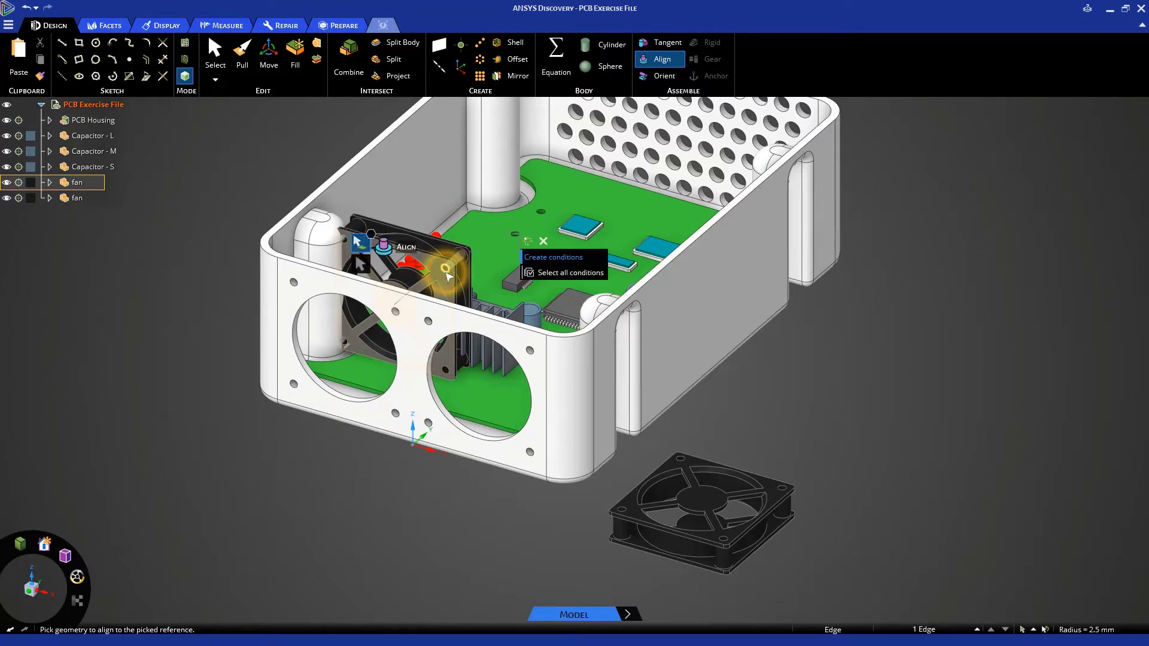
pyautogui.click(398, 316)
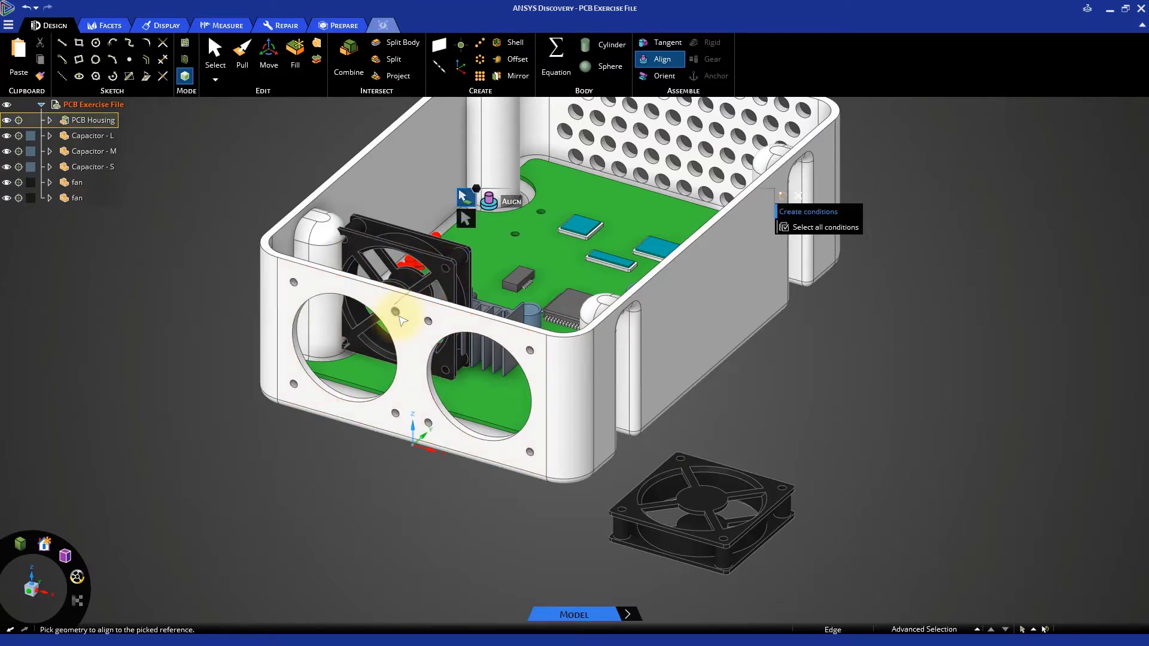
# Align the first fan's front face with the inner face of the housing's front wall
pyautogui.click(435, 269)
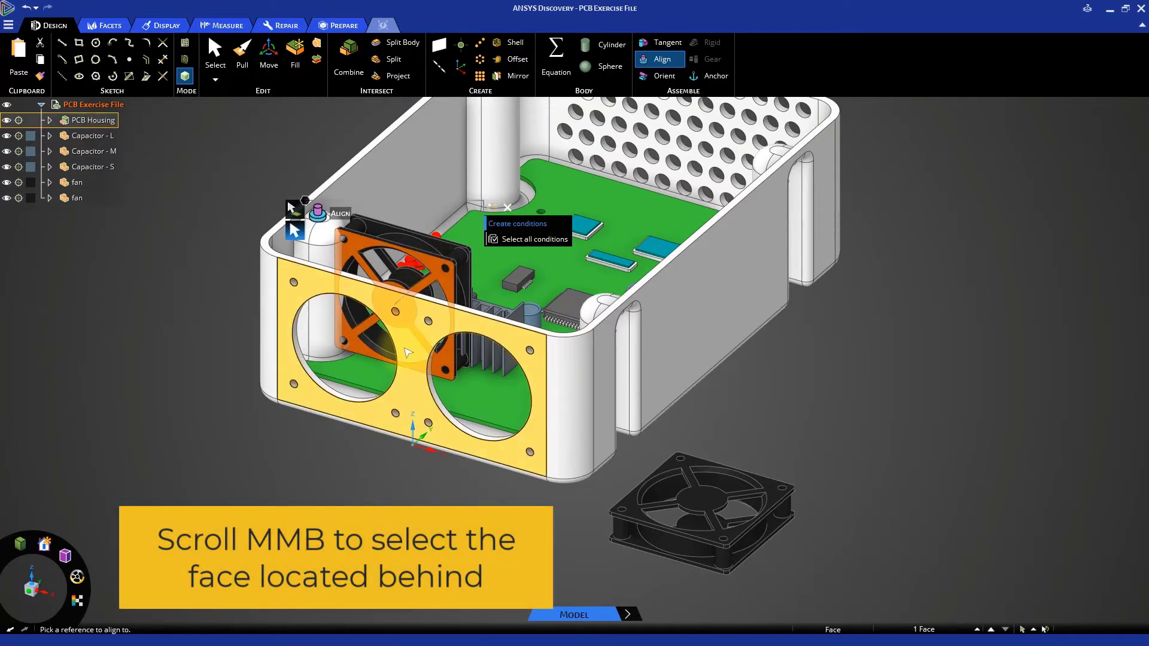
pyautogui.scroll(-1, 408, 353)
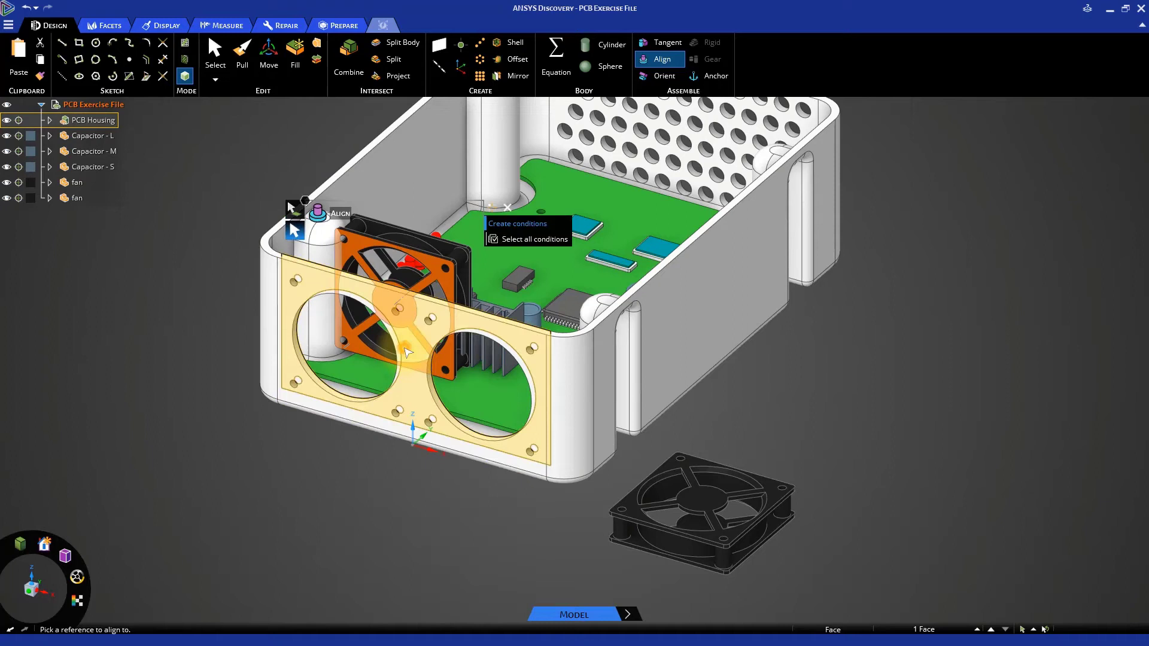
pyautogui.click(408, 353)
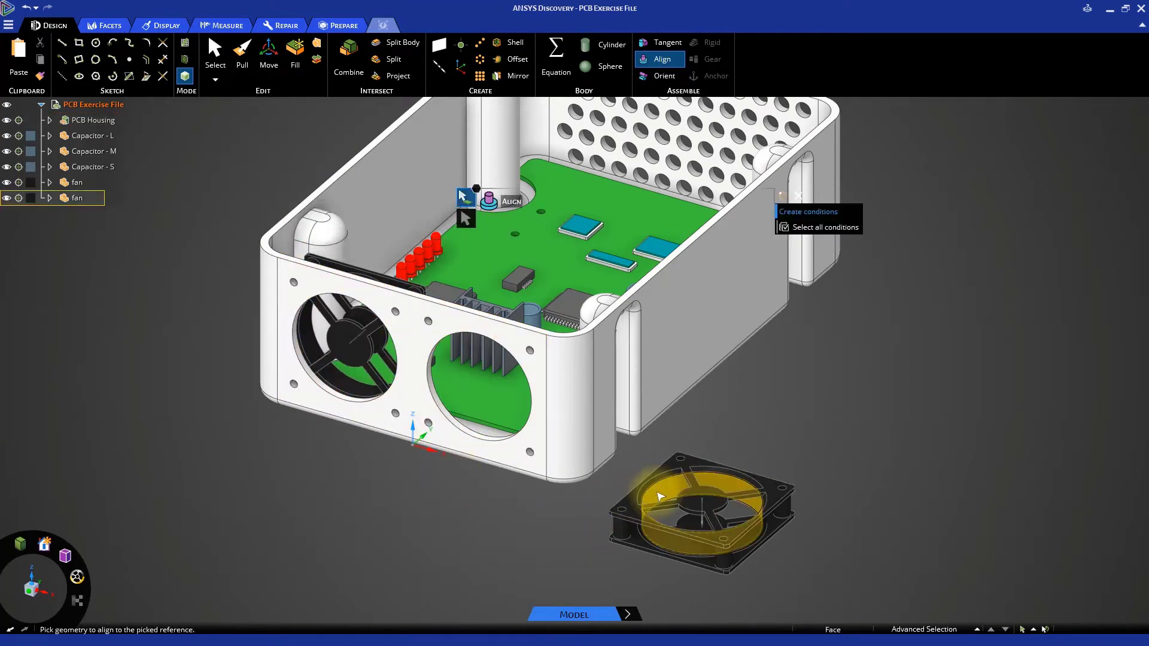
# Mount the second fan in the right housing opening by aligning its round opening, corner screw hole and front face with the front wall's inner side
pyautogui.click(660, 497)
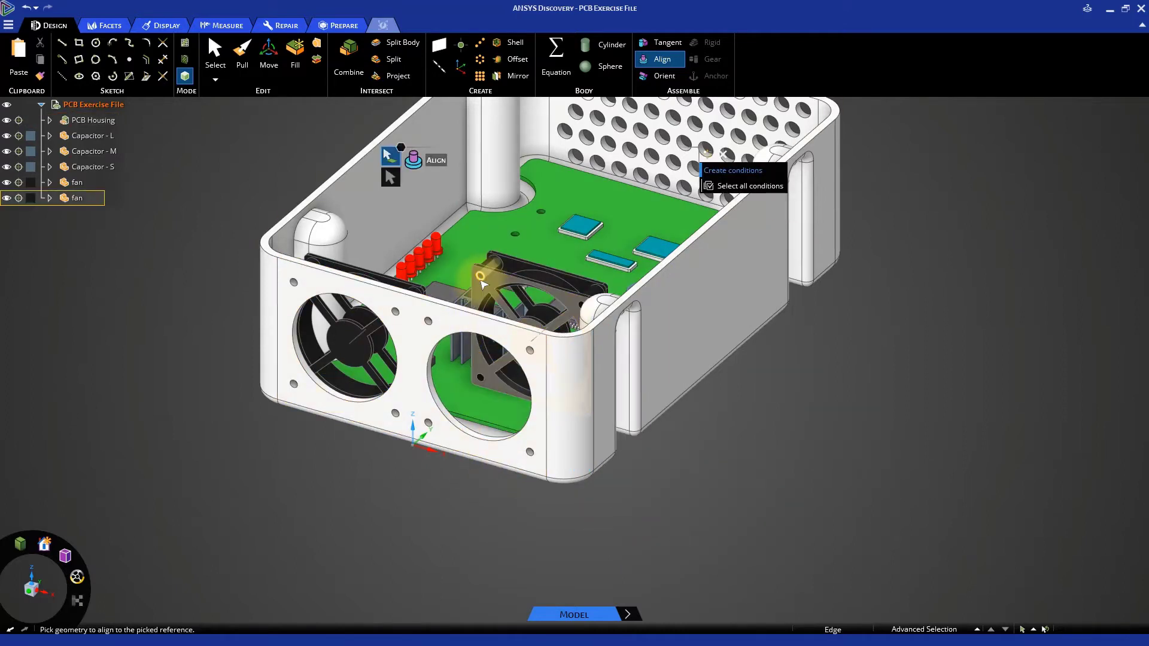
pyautogui.click(429, 321)
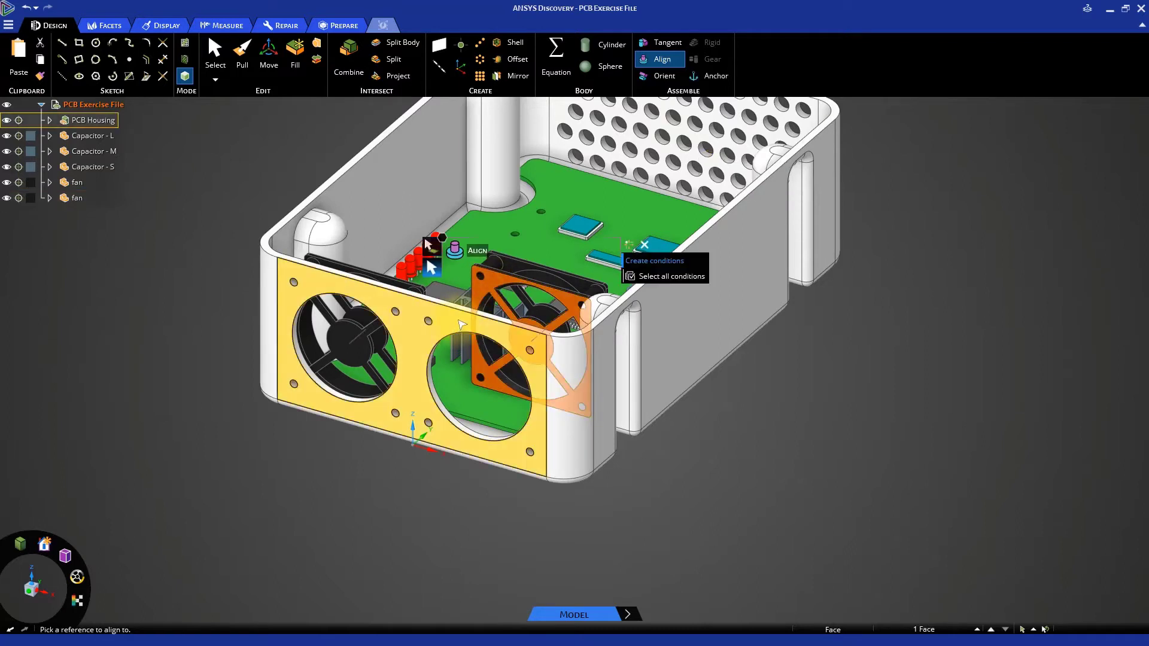
pyautogui.click(462, 324)
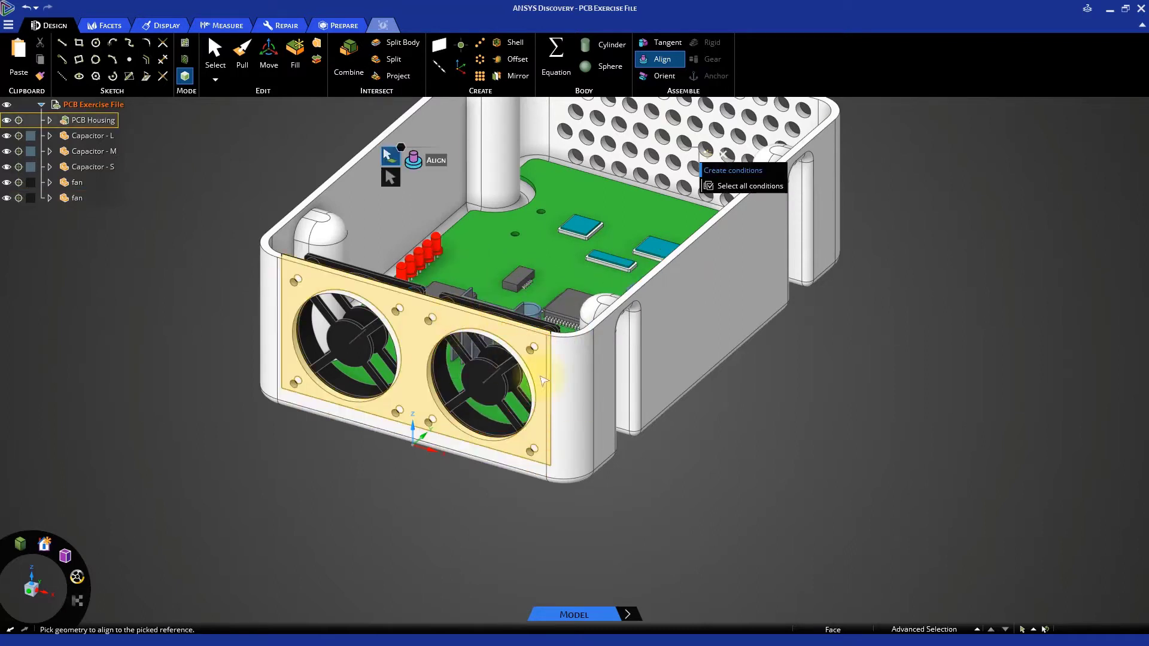
pyautogui.click(736, 478)
pyautogui.press('Escape')
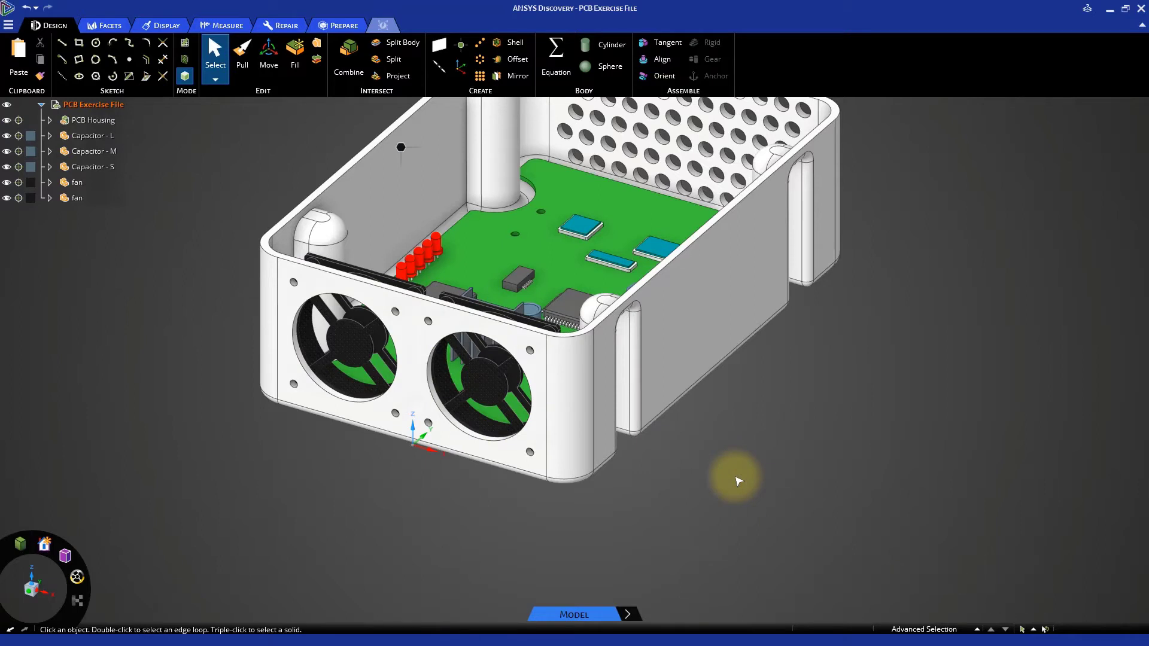
# Move the three capacitor components and both fans into the PCB Housing component in the model tree
pyautogui.click(83, 137)
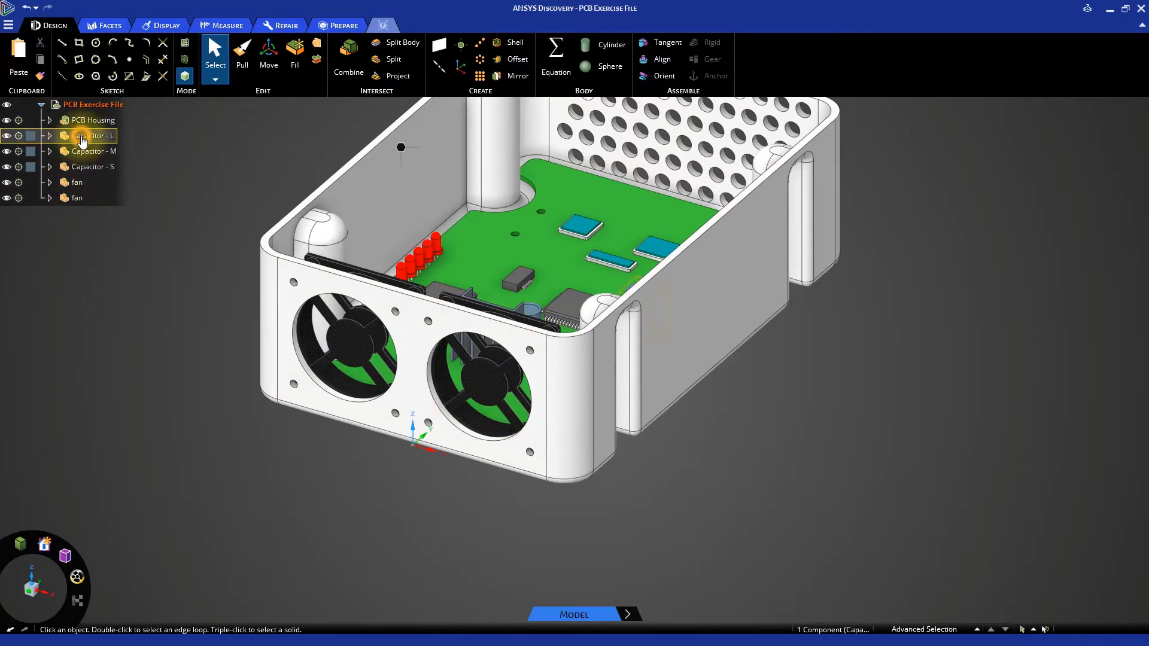
pyautogui.keyDown('shift'); pyautogui.click(77, 199); pyautogui.keyUp('shift')
pyautogui.moveTo(83, 140); pyautogui.dragTo(85, 122)
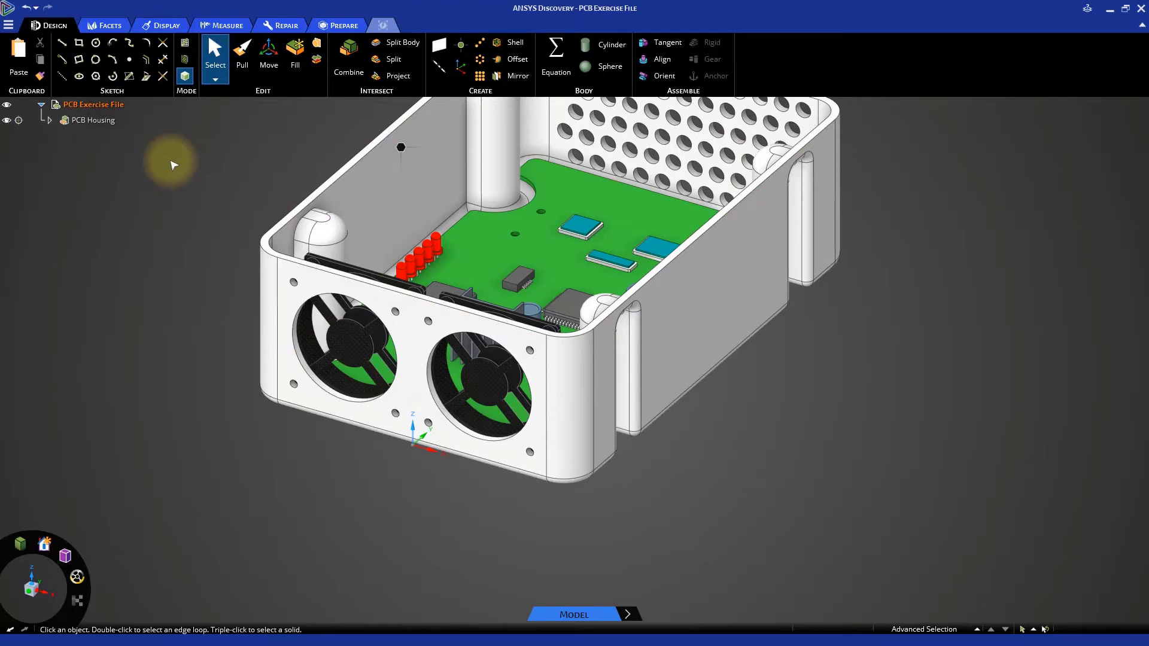
# Insert the geometry file HeatSink.dsco and raise the heat sink about 168 mm along the Z axis
pyautogui.press('h')
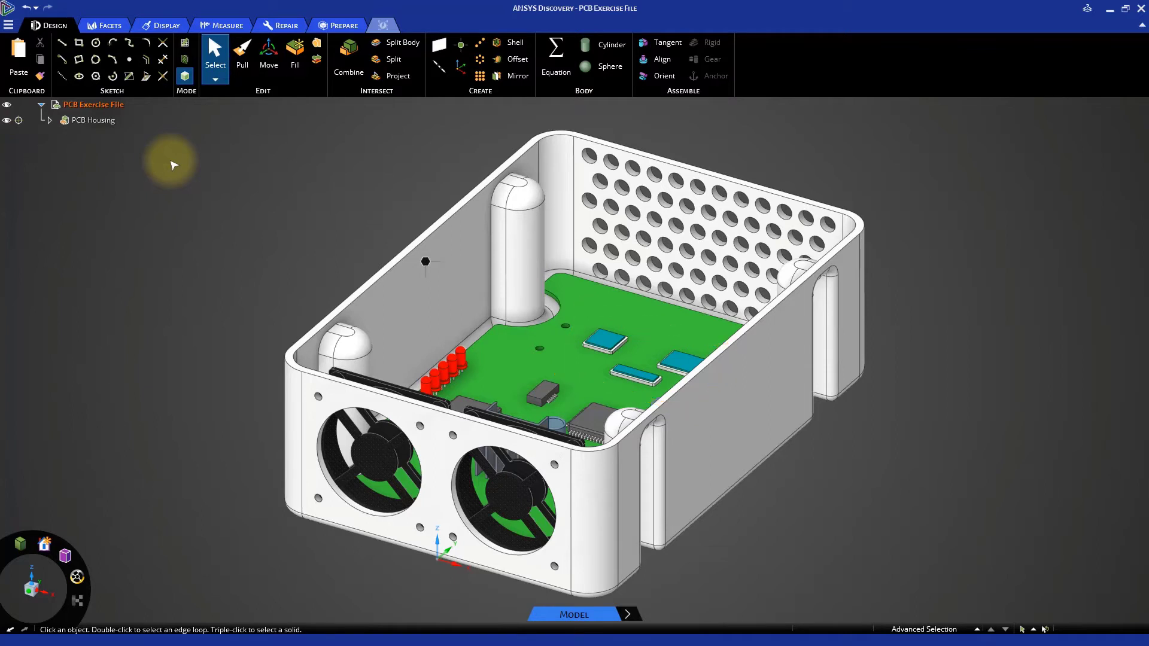
pyautogui.click(9, 24)
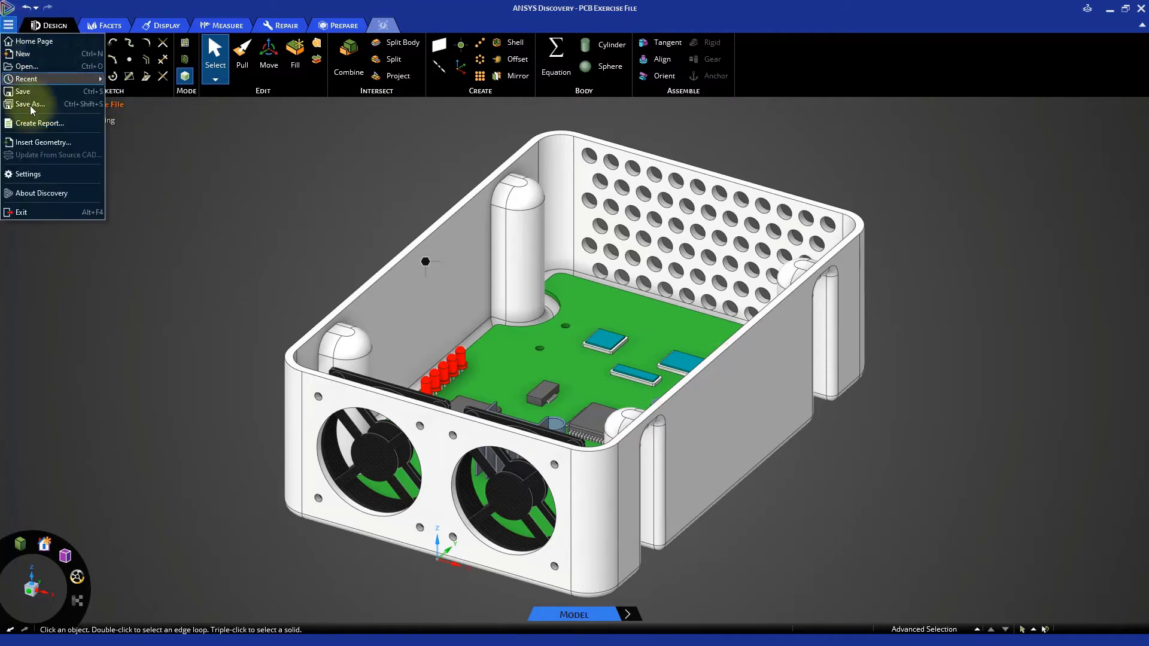
pyautogui.click(43, 142)
pyautogui.click(144, 138)
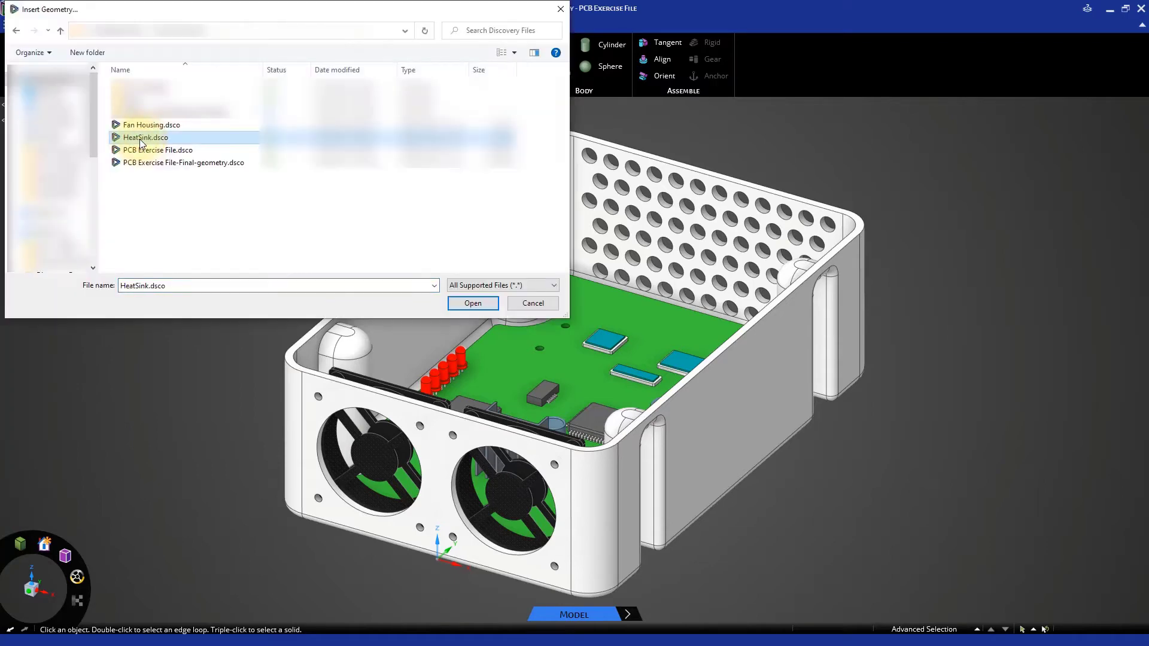
pyautogui.click(472, 304)
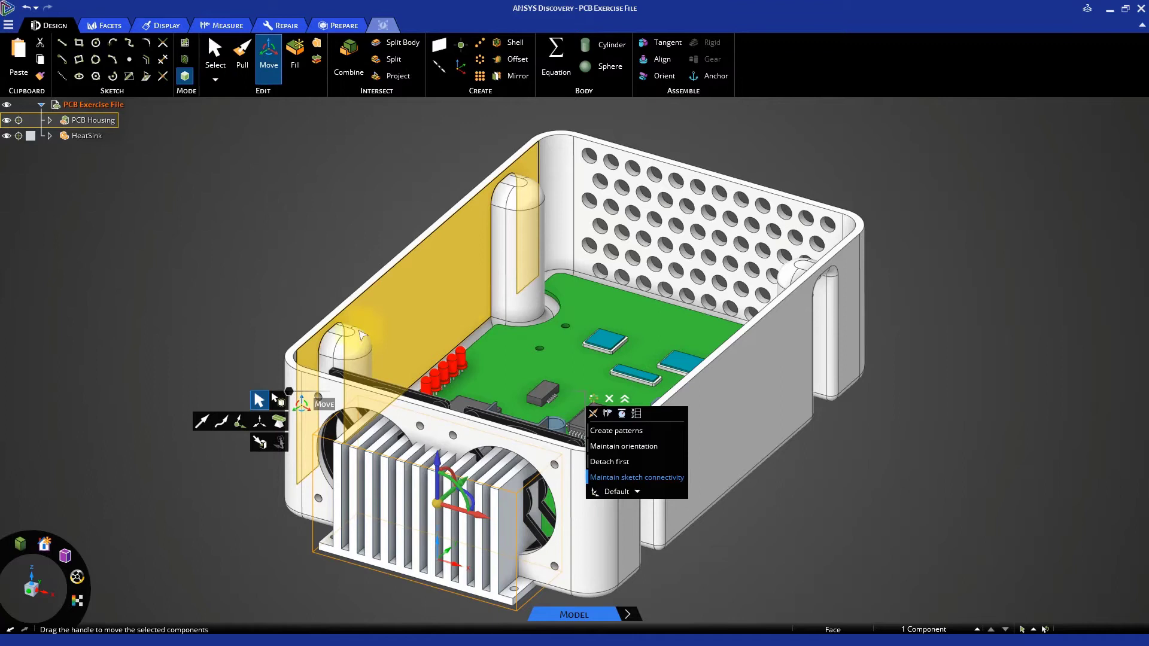
pyautogui.moveTo(435, 467); pyautogui.dragTo(386, 257)
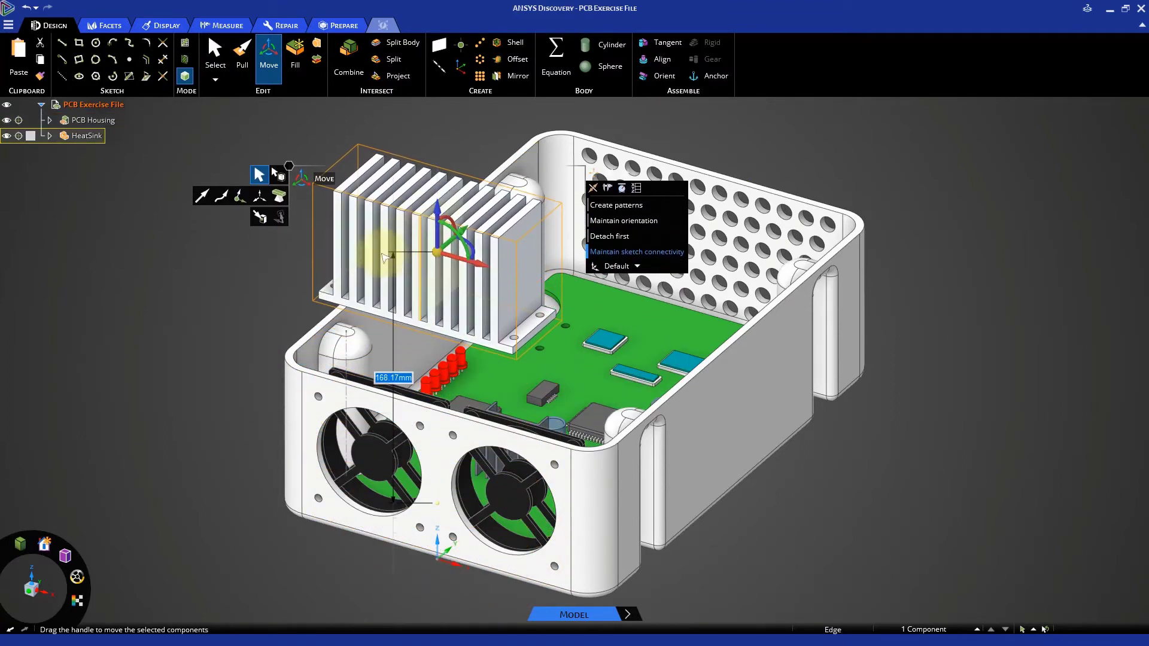
pyautogui.press('Escape')
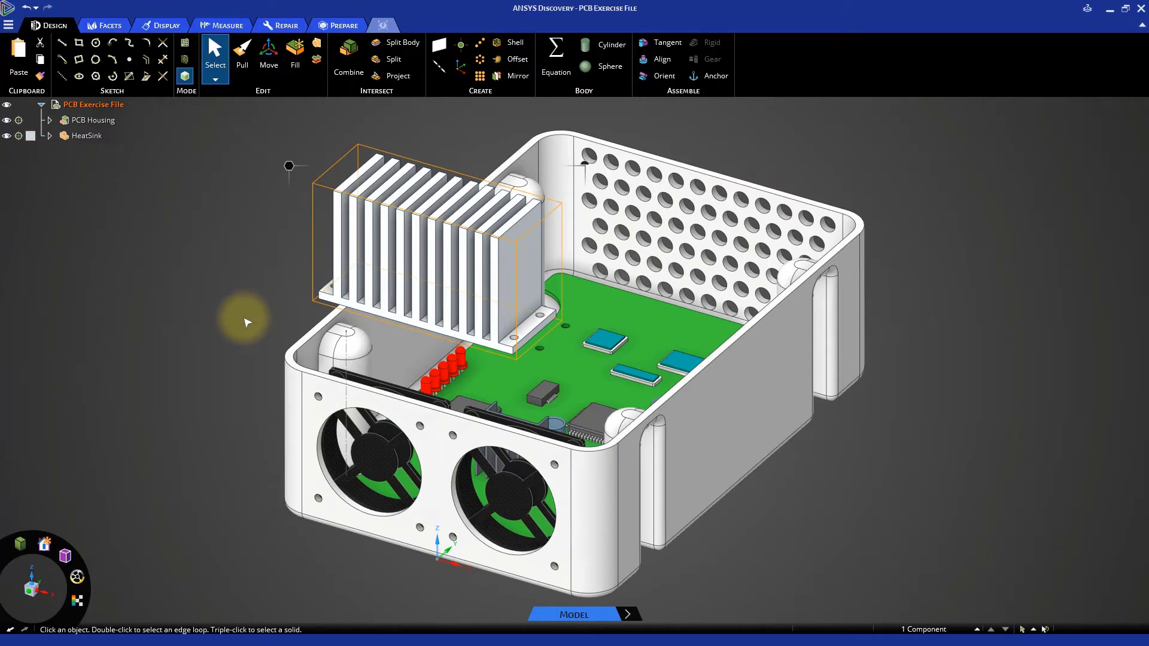
# Isolate the heat sink by hiding PCB Housing, examine the base's underside and mounting holes, and show the housing again
pyautogui.click(12, 124)
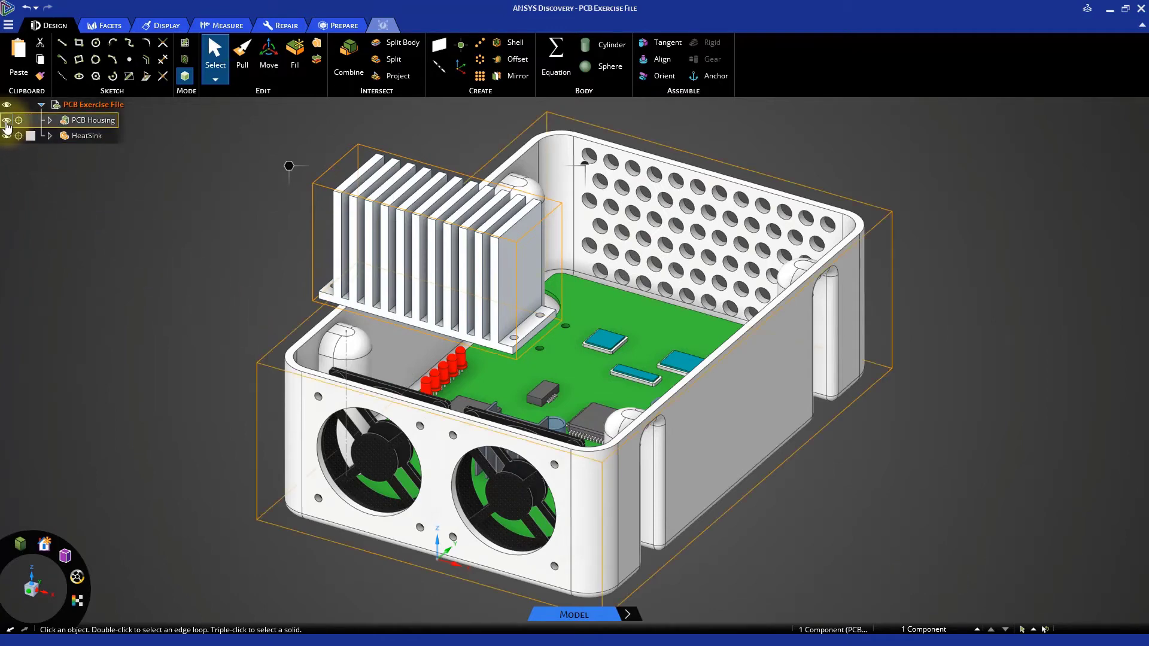
pyautogui.click(6, 121)
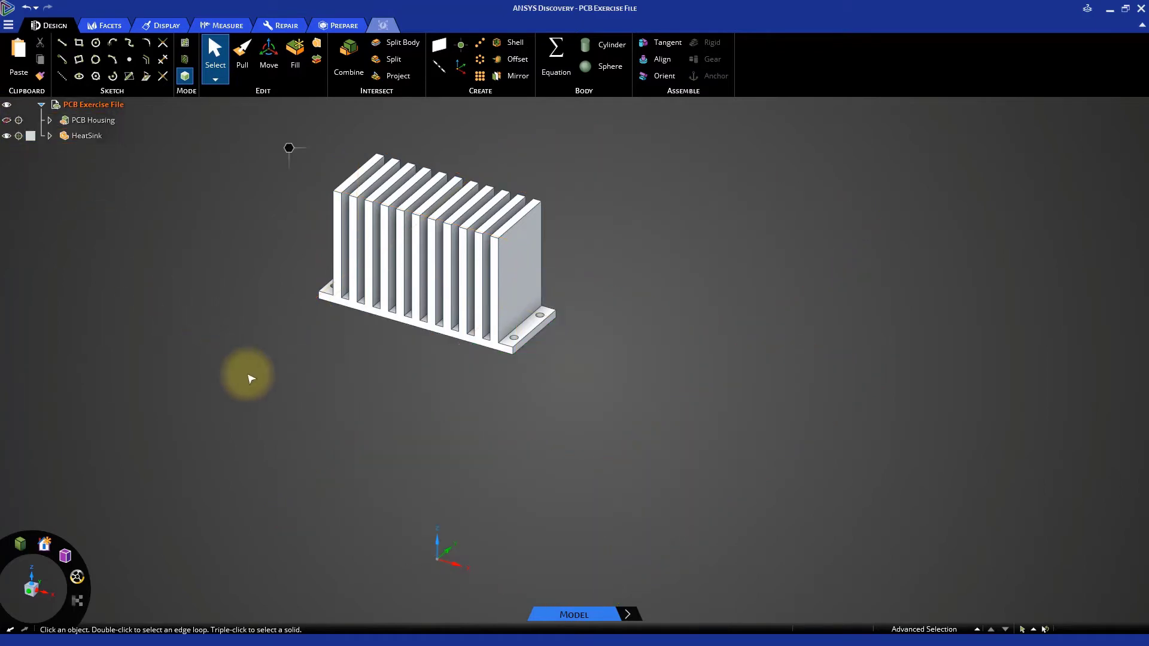
pyautogui.moveTo(254, 378); pyautogui.dragTo(284, 214, button='middle')
pyautogui.press('z')
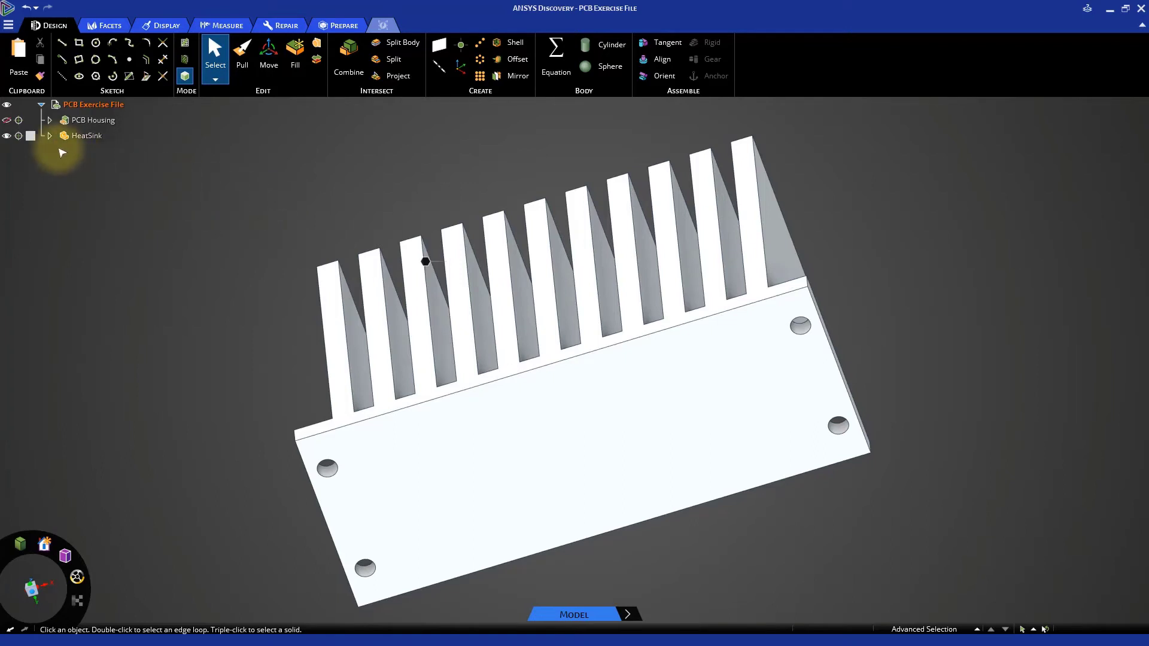
pyautogui.press('h')
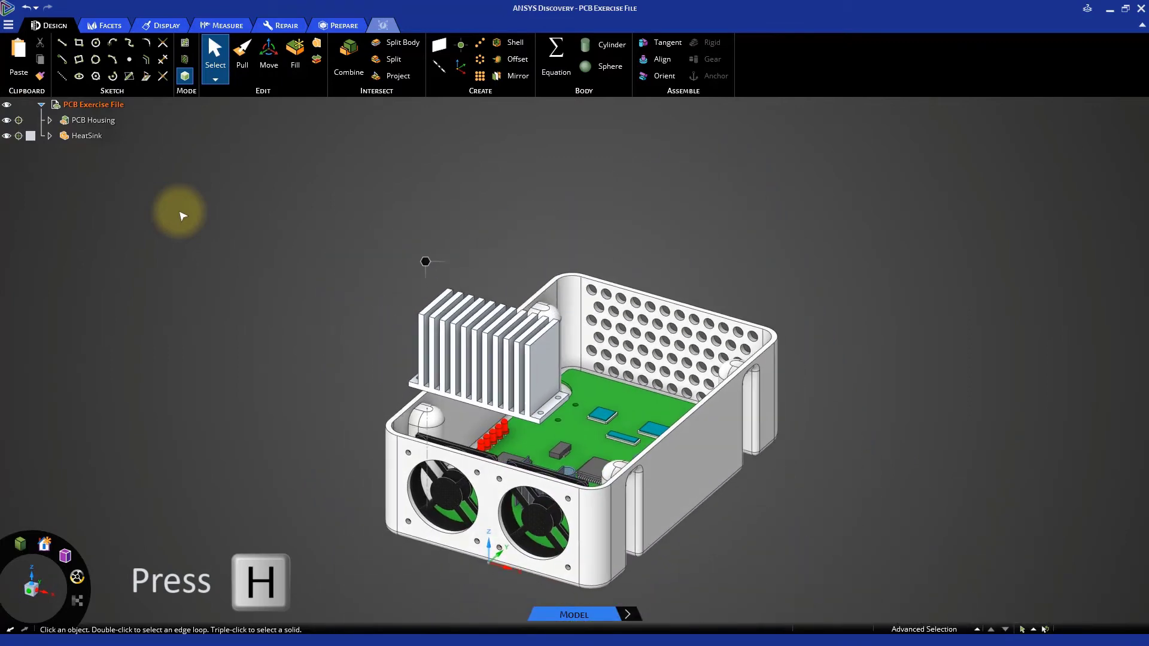
# Align the heat sink base's rear right mounting hole with the main board's rear right hole beside the side wall
pyautogui.click(643, 63)
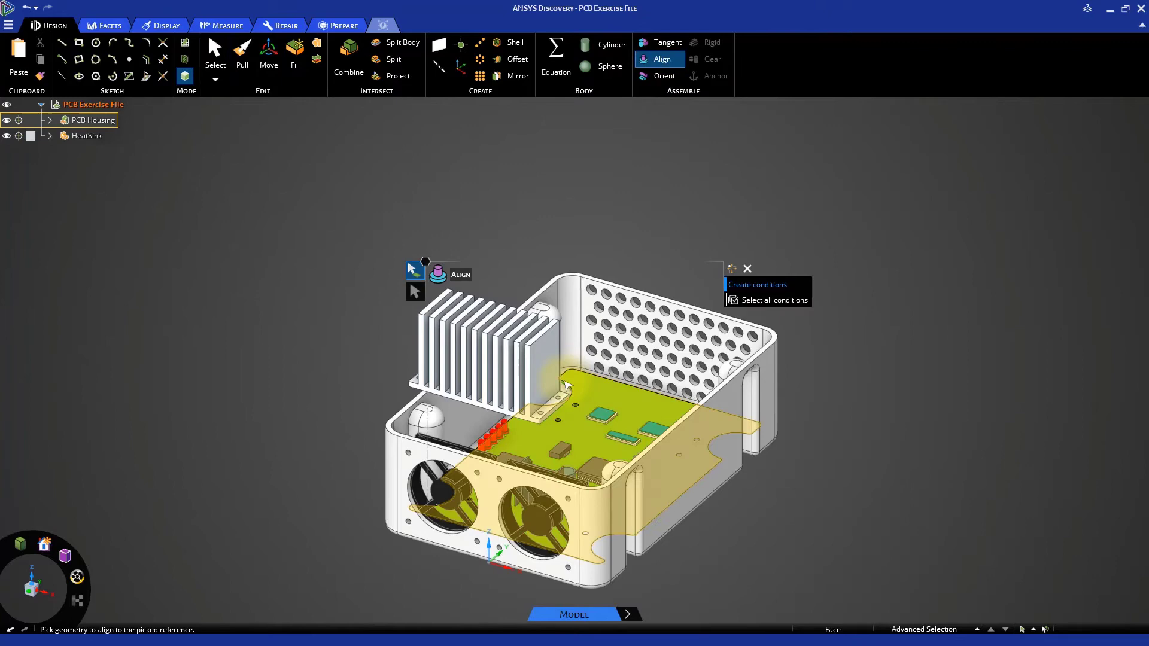
pyautogui.scroll(6, 565, 386)
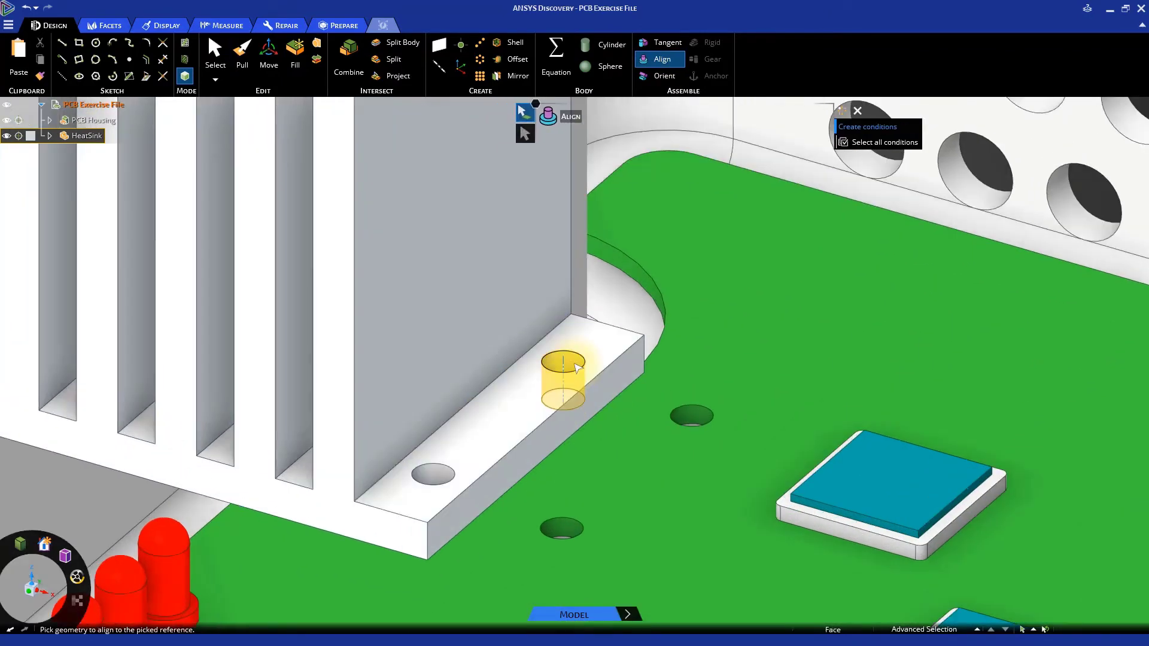
pyautogui.click(576, 366)
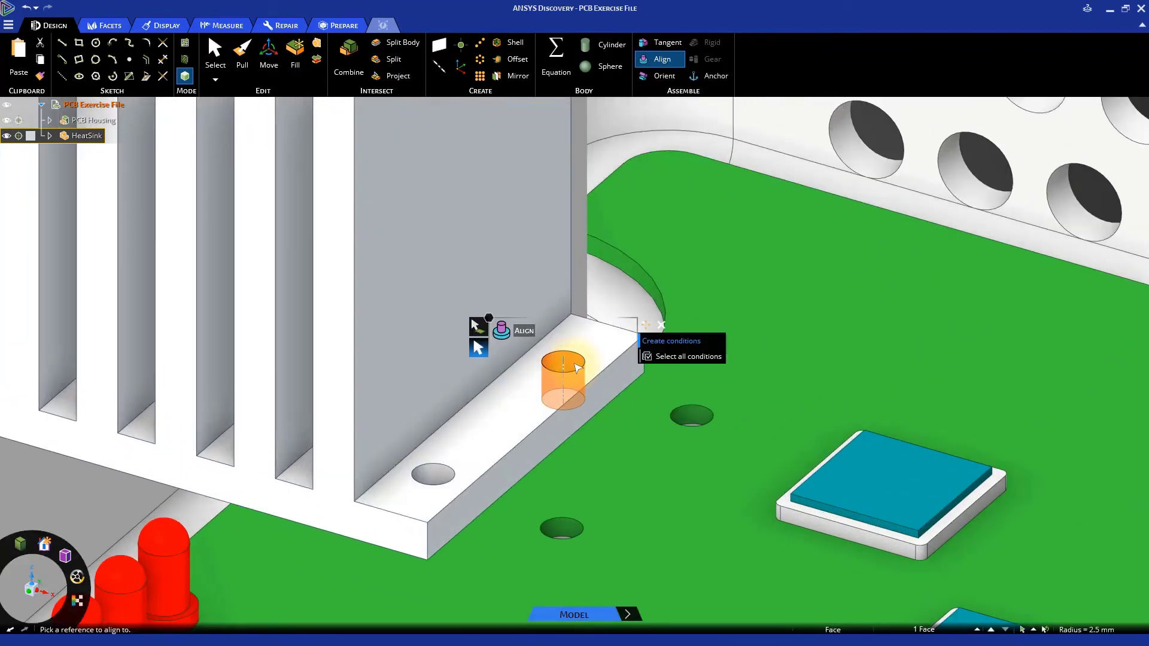
pyautogui.scroll(-6, 571, 367)
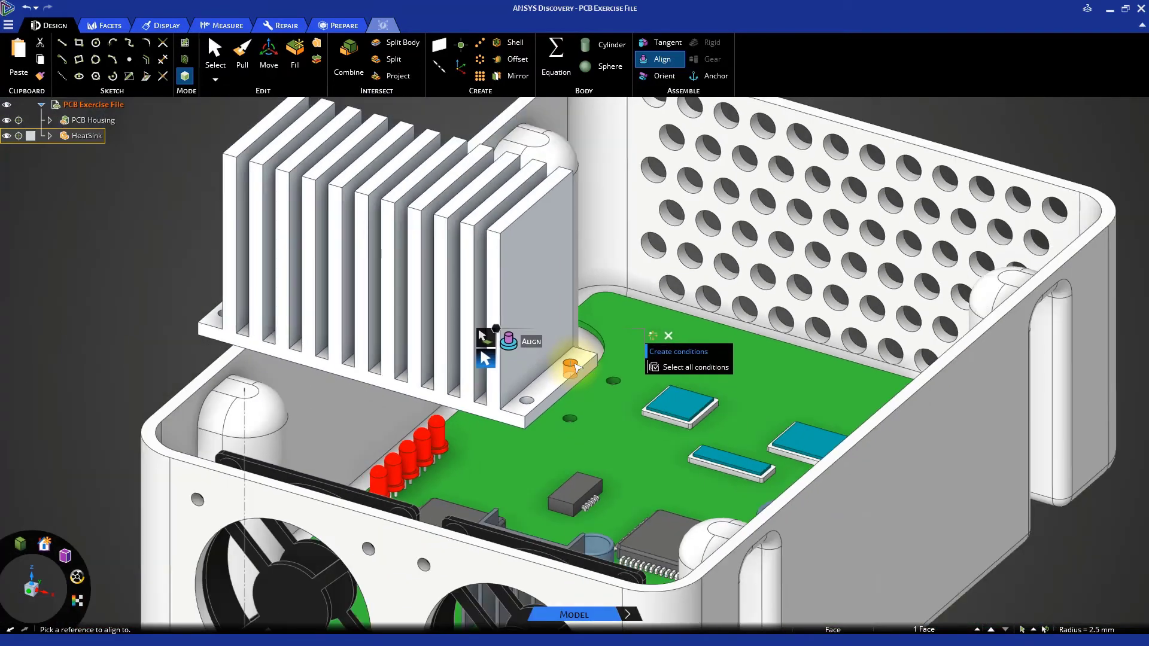
pyautogui.moveTo(737, 407); pyautogui.dragTo(632, 360, button='middle')
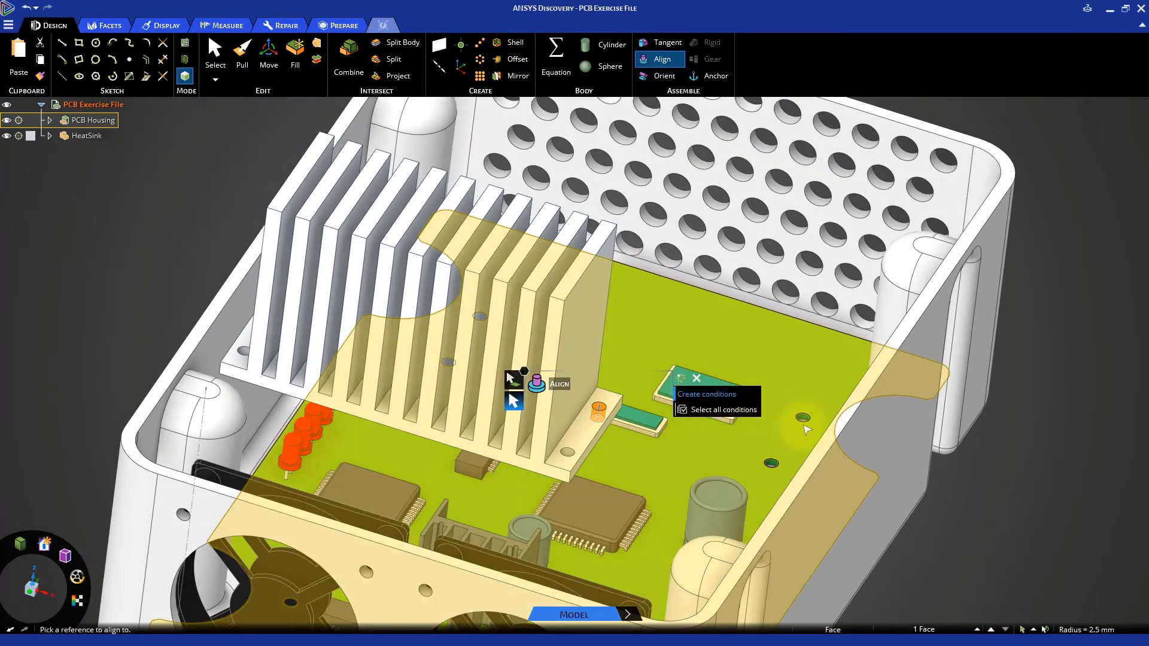
pyautogui.scroll(8, 802, 415)
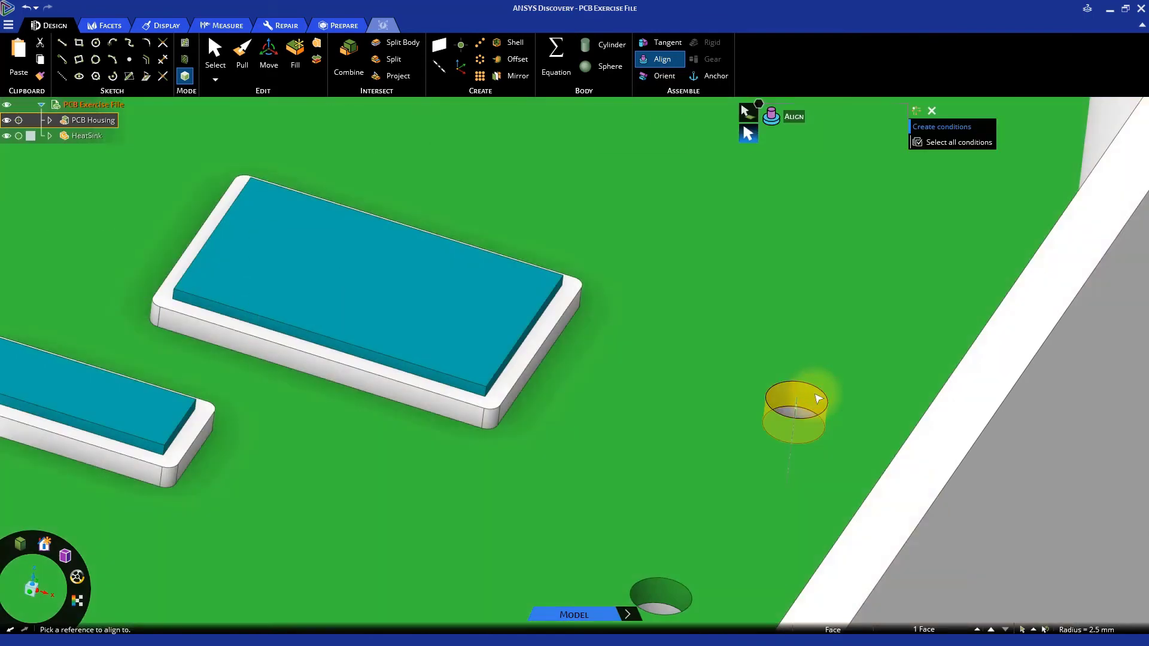
pyautogui.click(818, 398)
pyautogui.scroll(-3, 818, 398)
pyautogui.scroll(-6, 818, 398)
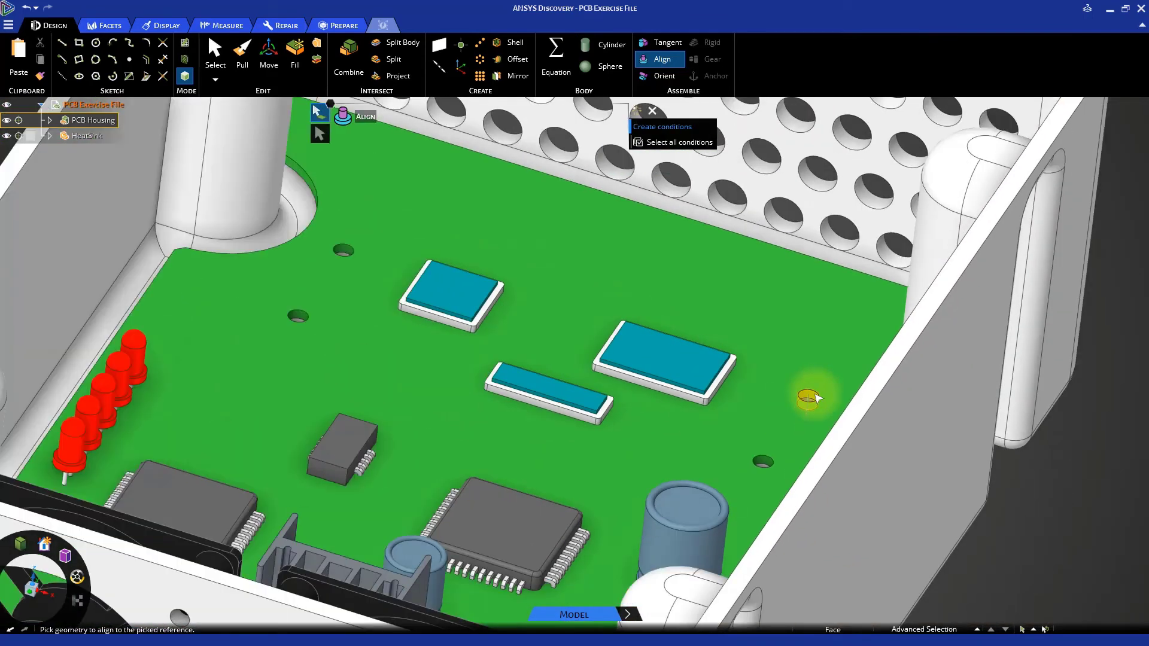
# Align the heat sink base's front left mounting hole with the main board's front left mounting hole near the red LEDs
pyautogui.scroll(10, 678, 267)
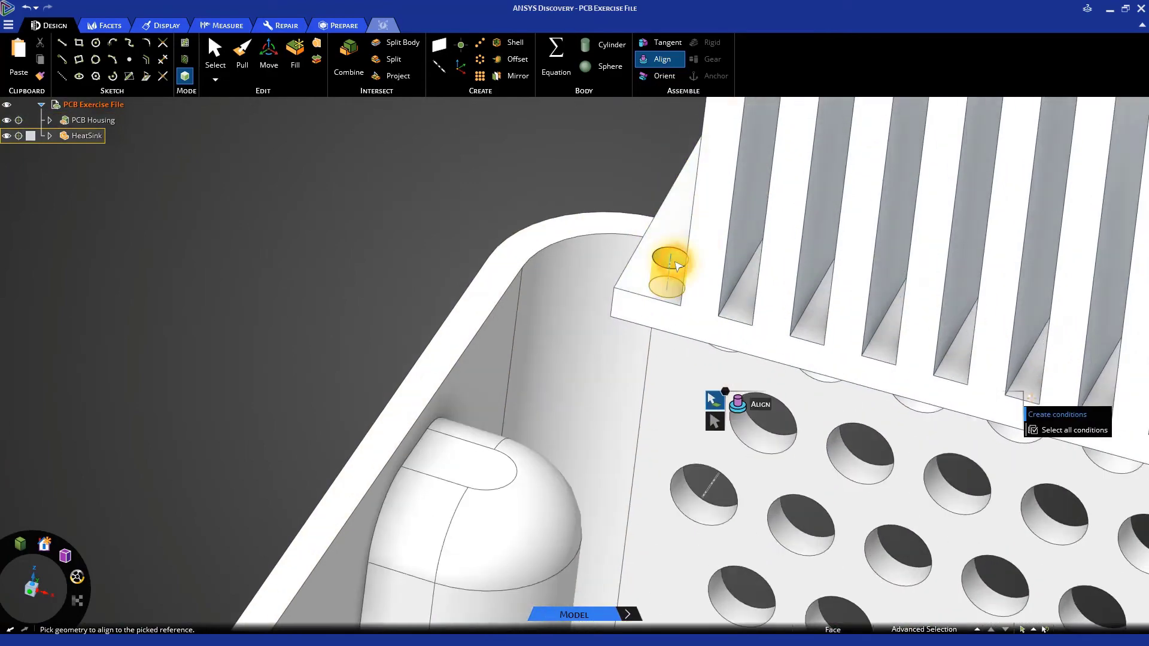
pyautogui.click(678, 266)
pyautogui.scroll(-6, 678, 266)
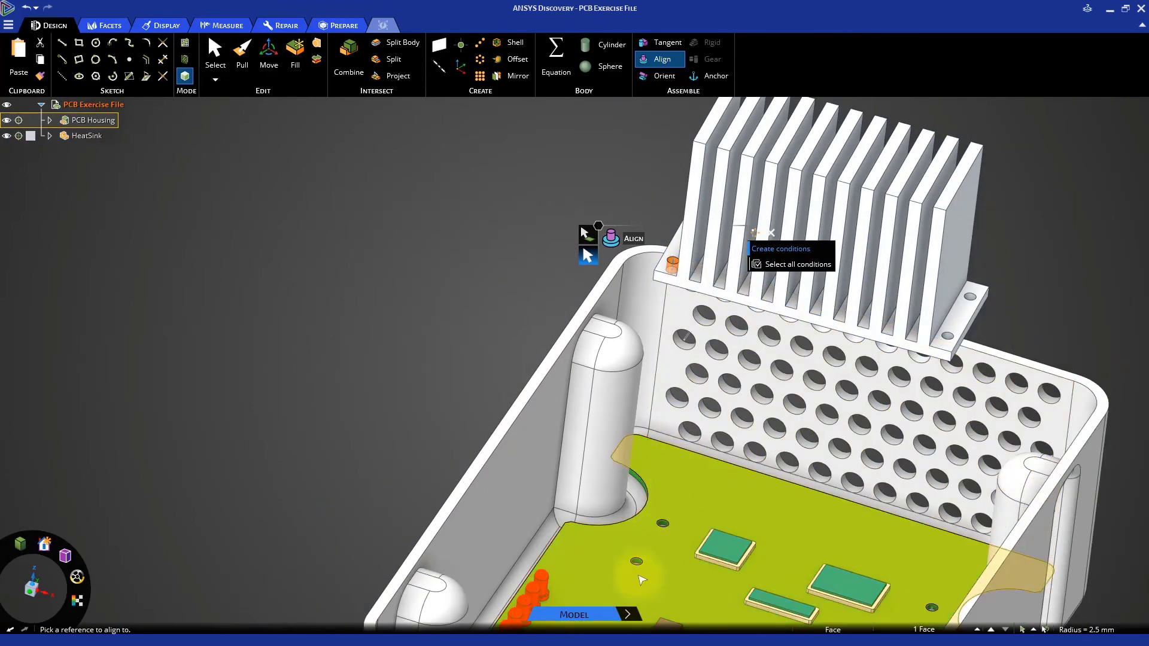
pyautogui.scroll(8, 641, 580)
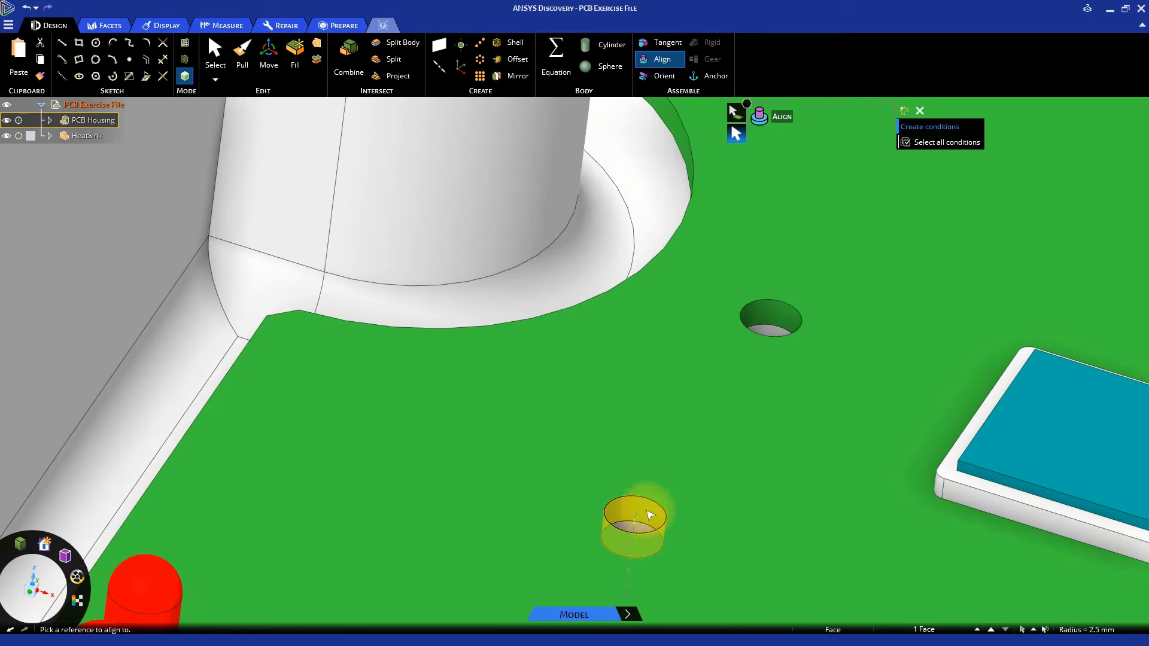
pyautogui.click(650, 516)
pyautogui.scroll(-7, 651, 516)
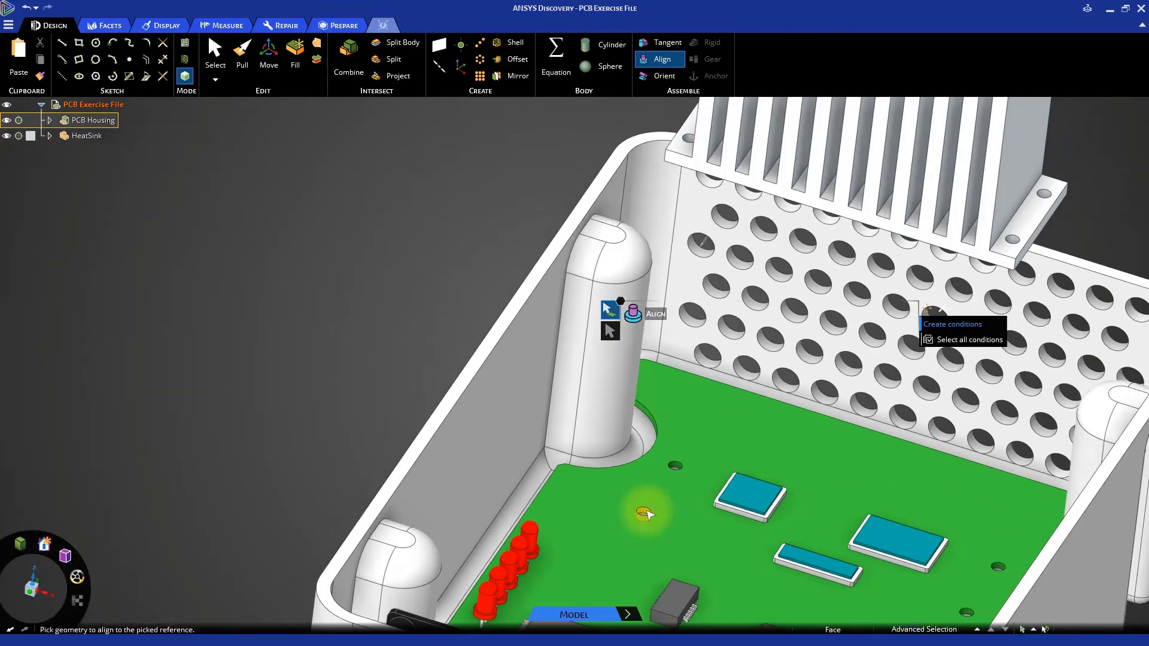
# Align the underside of the heat sink base with the main board's top face and finish the Align command
pyautogui.scroll(-4, 649, 514)
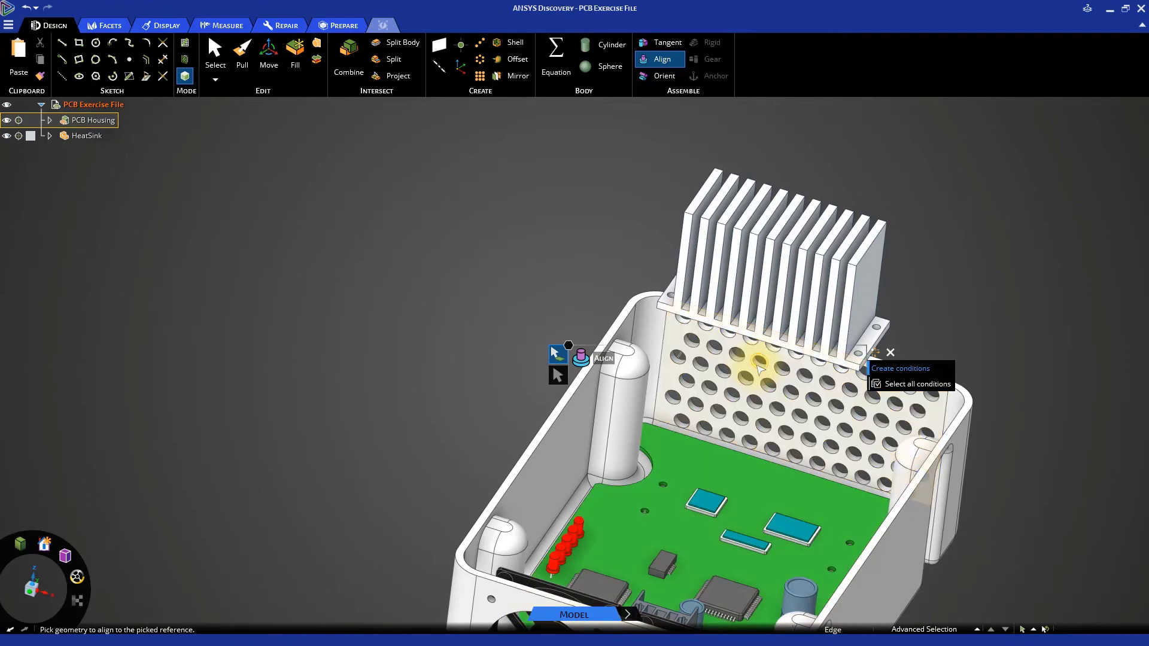
pyautogui.moveTo(757, 360); pyautogui.dragTo(763, 267, button='middle')
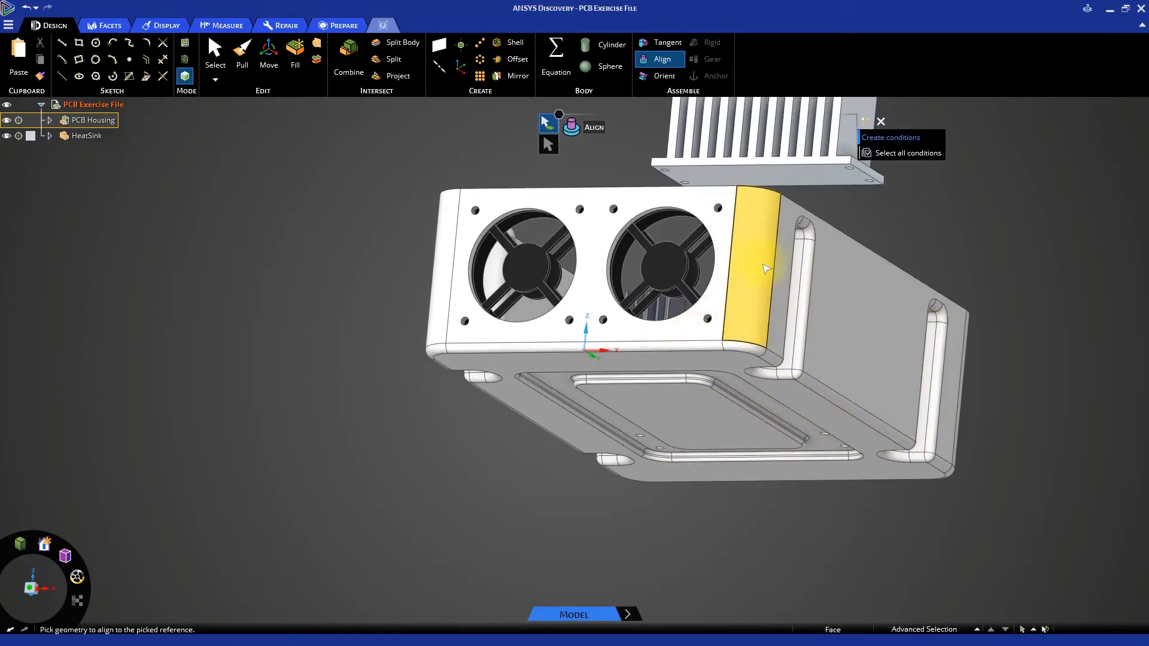
pyautogui.click(829, 176)
pyautogui.moveTo(825, 179); pyautogui.dragTo(807, 321, button='middle')
pyautogui.click(748, 370)
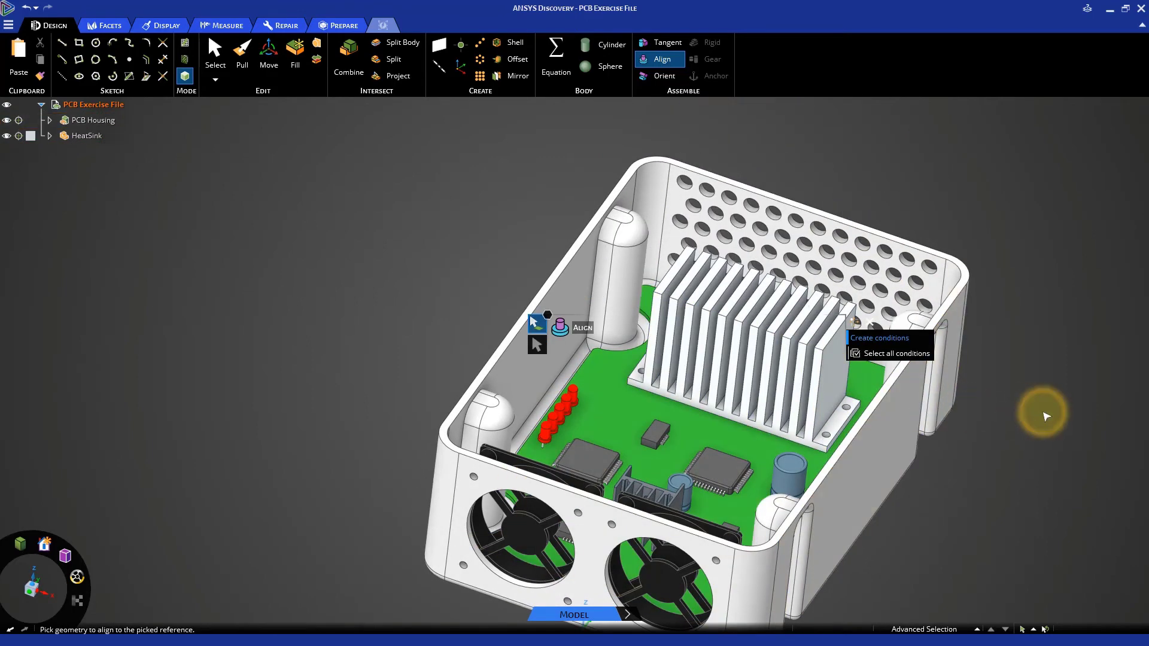
pyautogui.press('Escape')
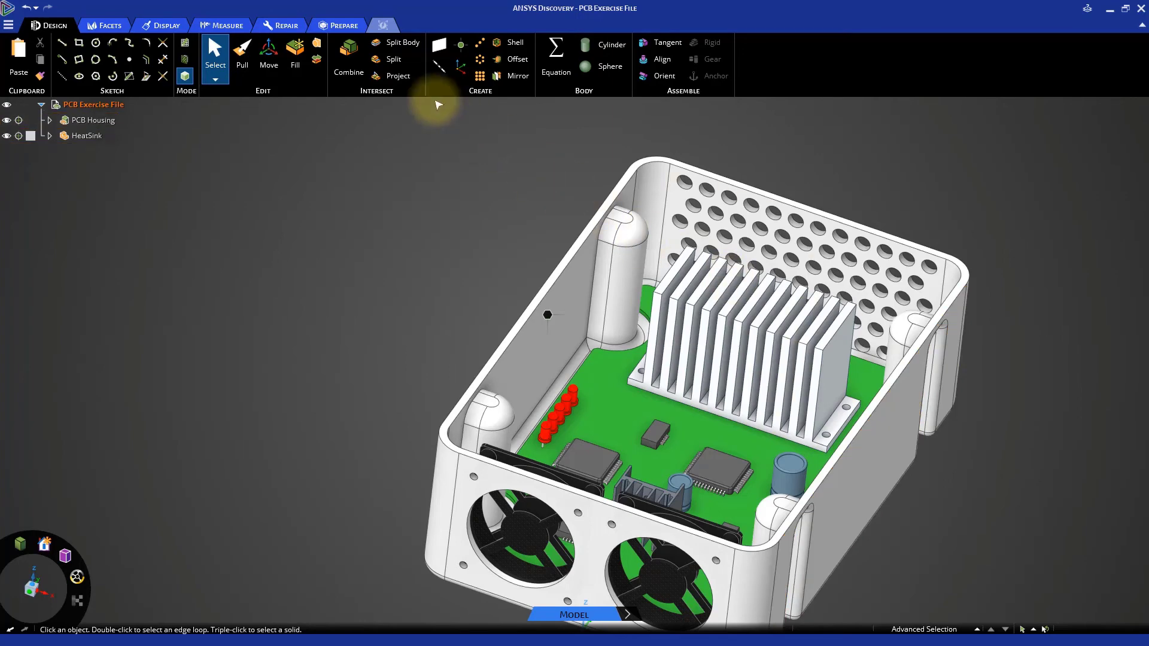
# Combine the heat sink as target with the three solids of the CPUs component as cutters, keeping the cutters
pyautogui.click(350, 63)
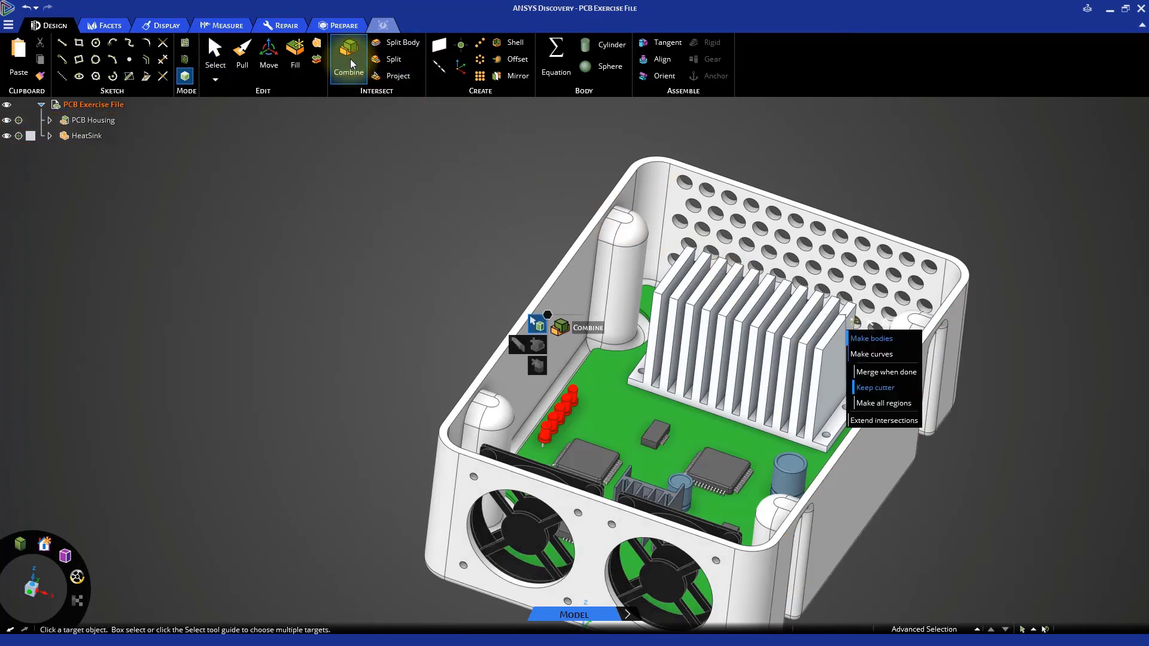
pyautogui.click(724, 320)
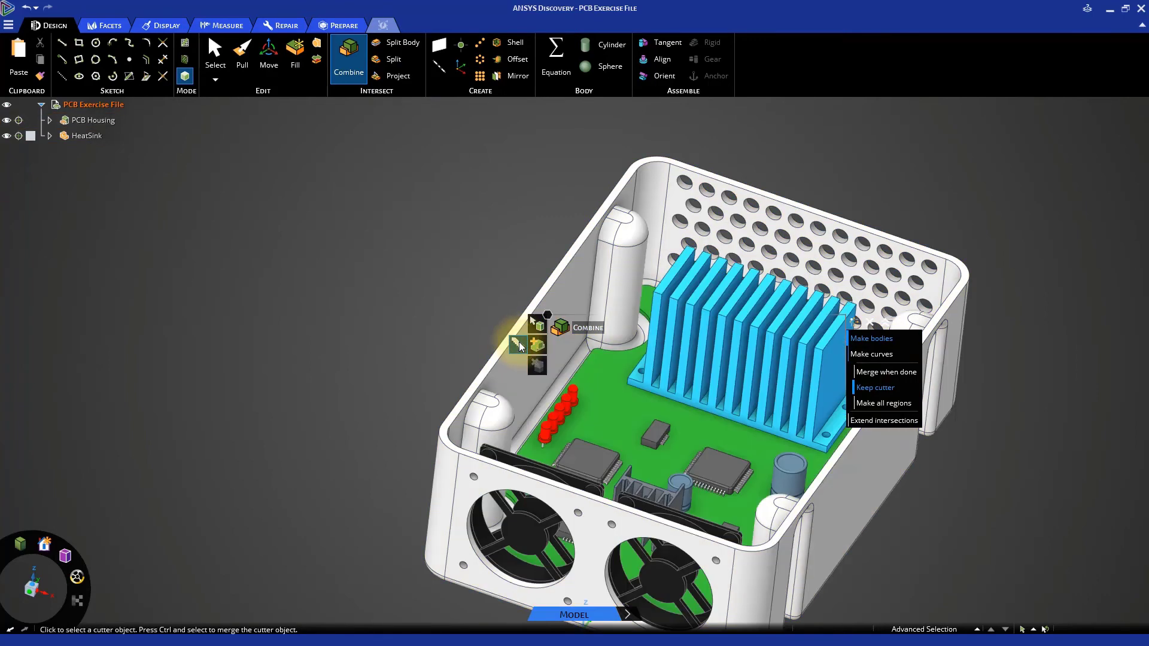
pyautogui.click(51, 121)
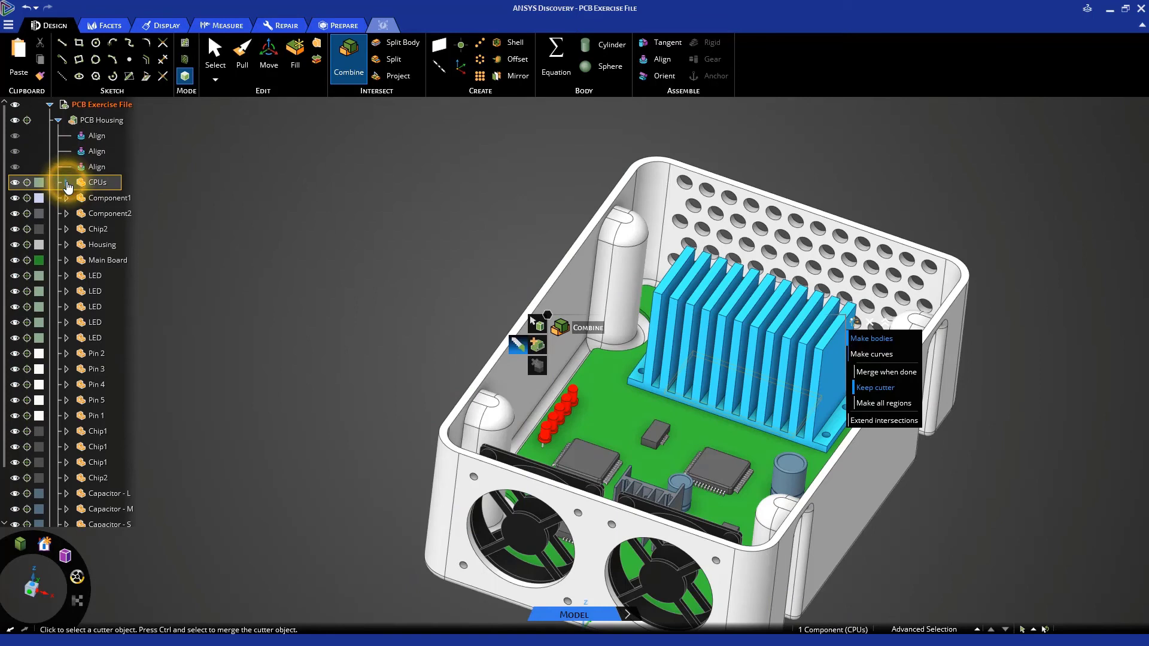
pyautogui.click(66, 183)
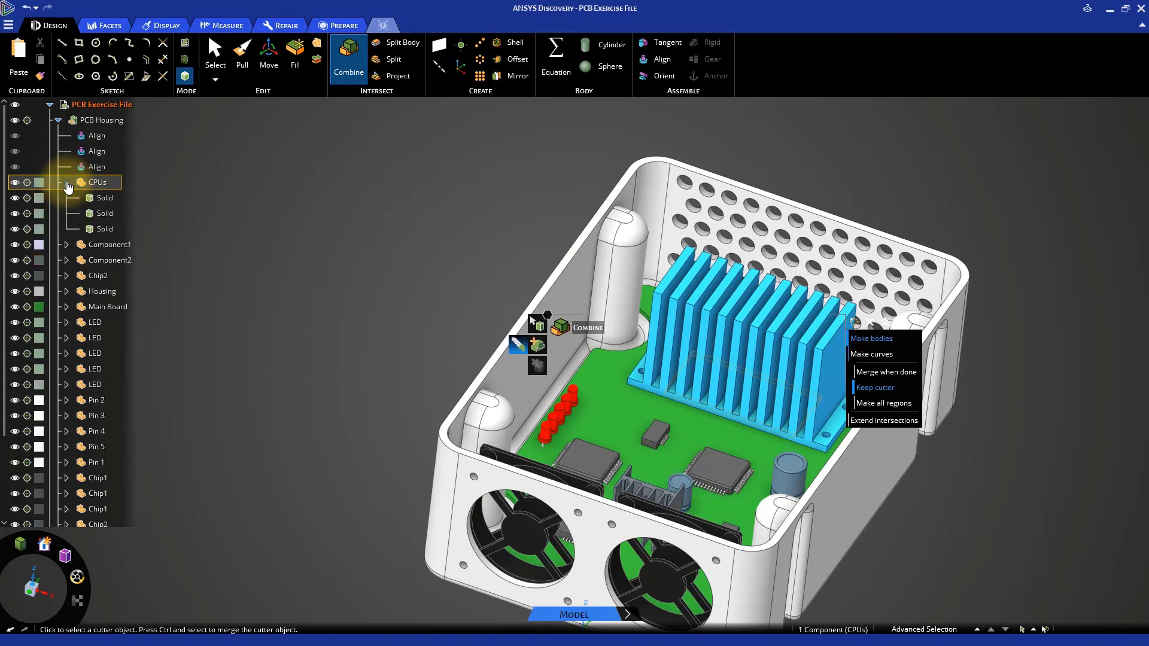
pyautogui.click(105, 199)
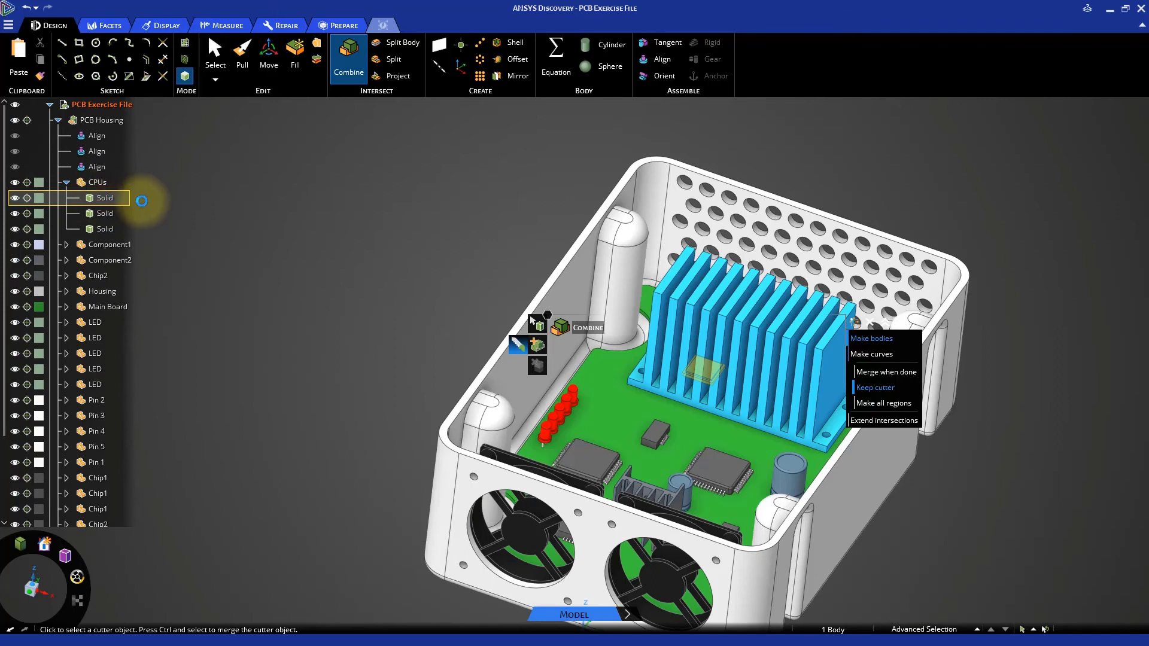
pyautogui.click(107, 214)
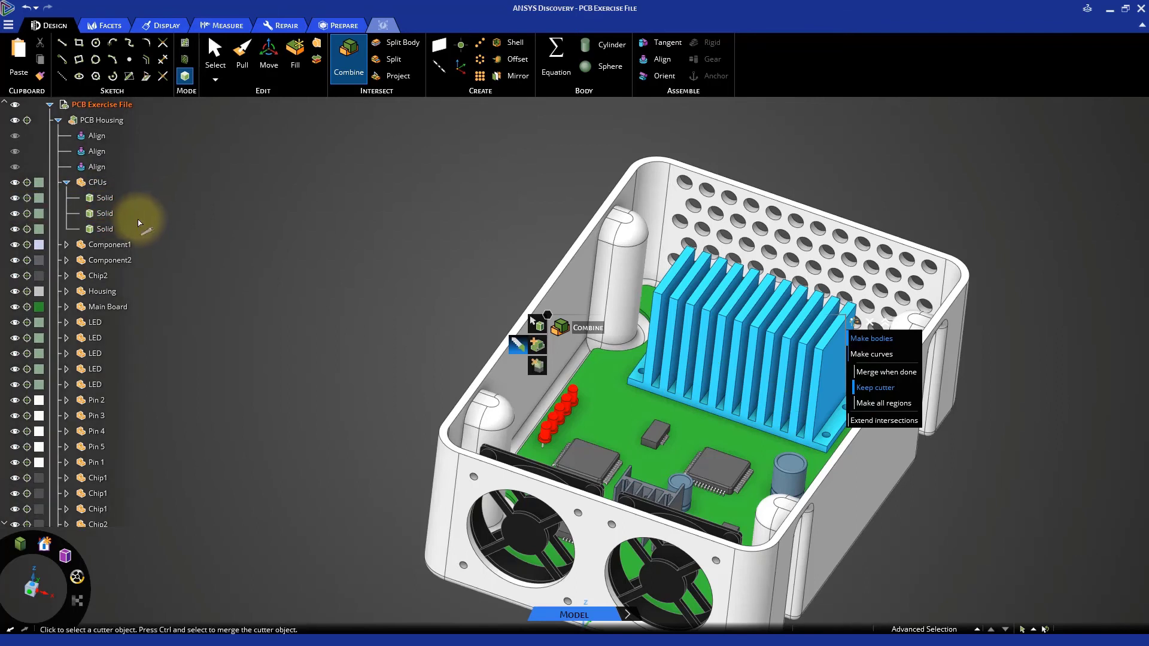
pyautogui.click(108, 231)
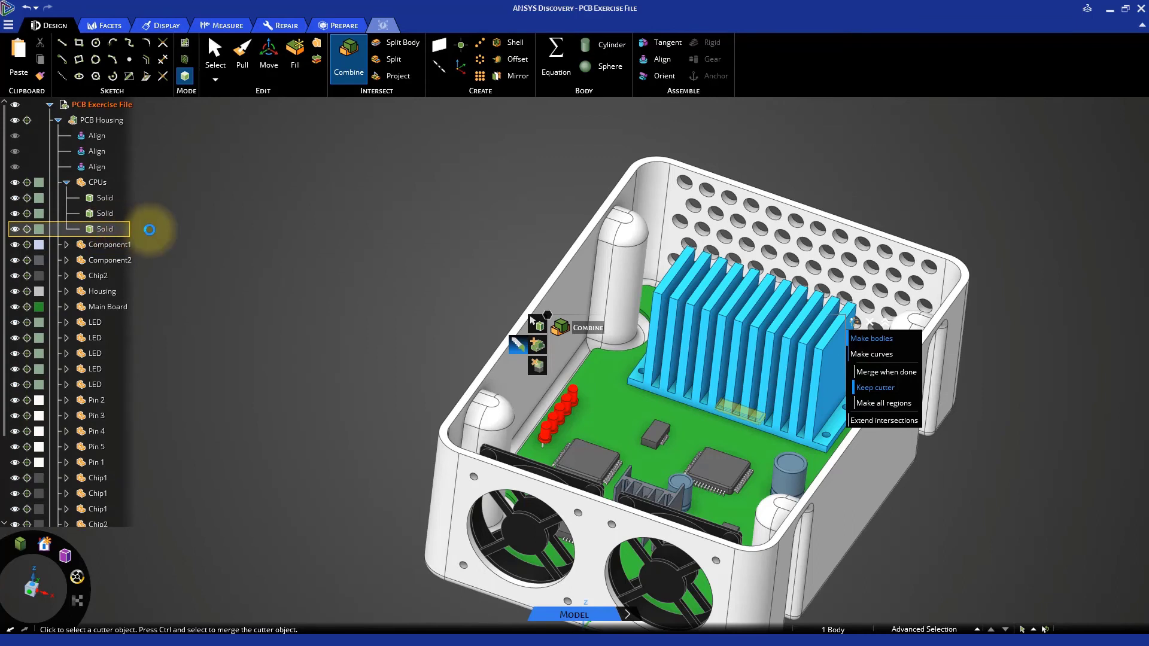
# Hide PCB Housing and remove the three CPU-shaped cut regions from the underside of the heat sink base
pyautogui.click(16, 123)
pyautogui.click(16, 126)
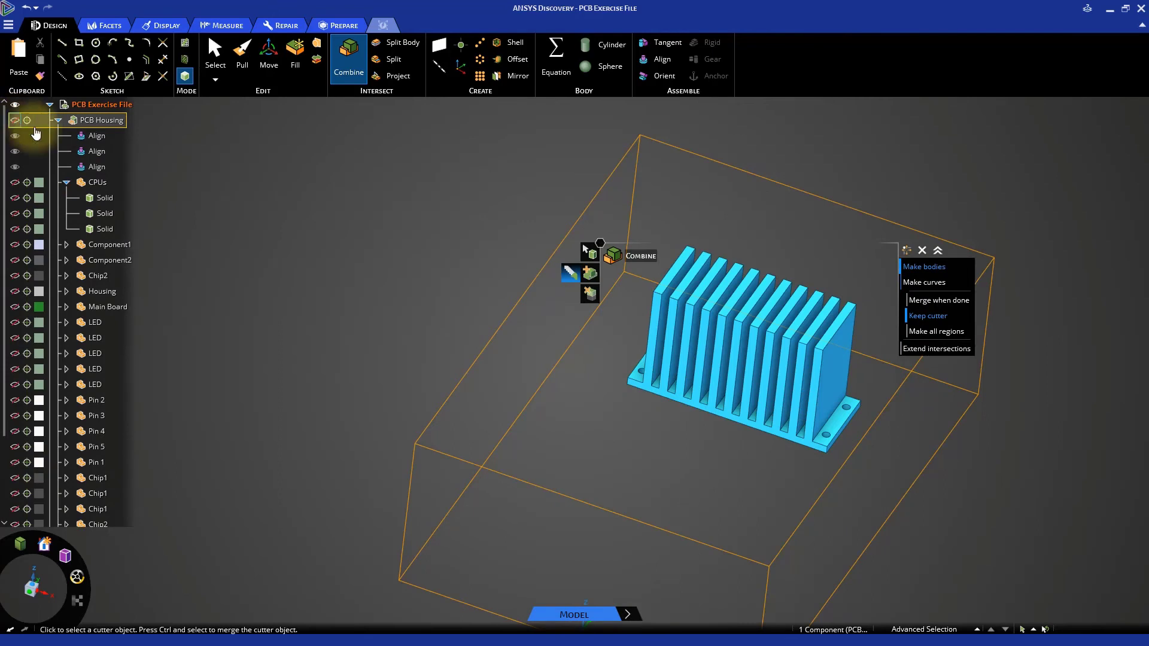
pyautogui.click(598, 390)
pyautogui.moveTo(647, 411); pyautogui.dragTo(633, 254, button='middle')
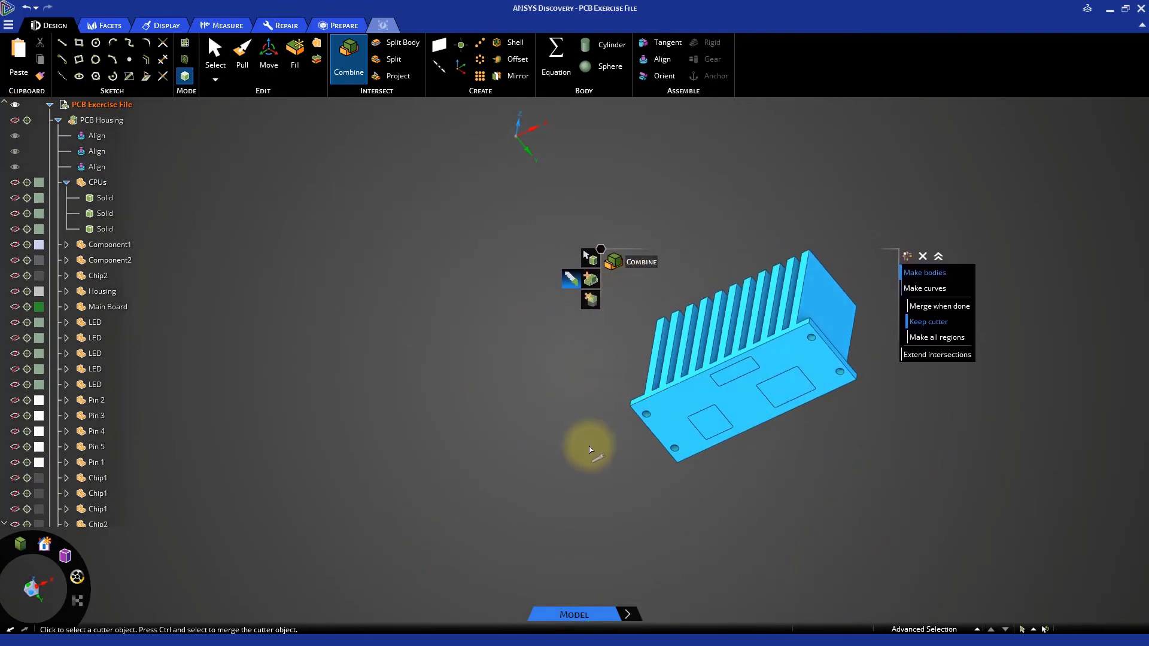
pyautogui.click(595, 302)
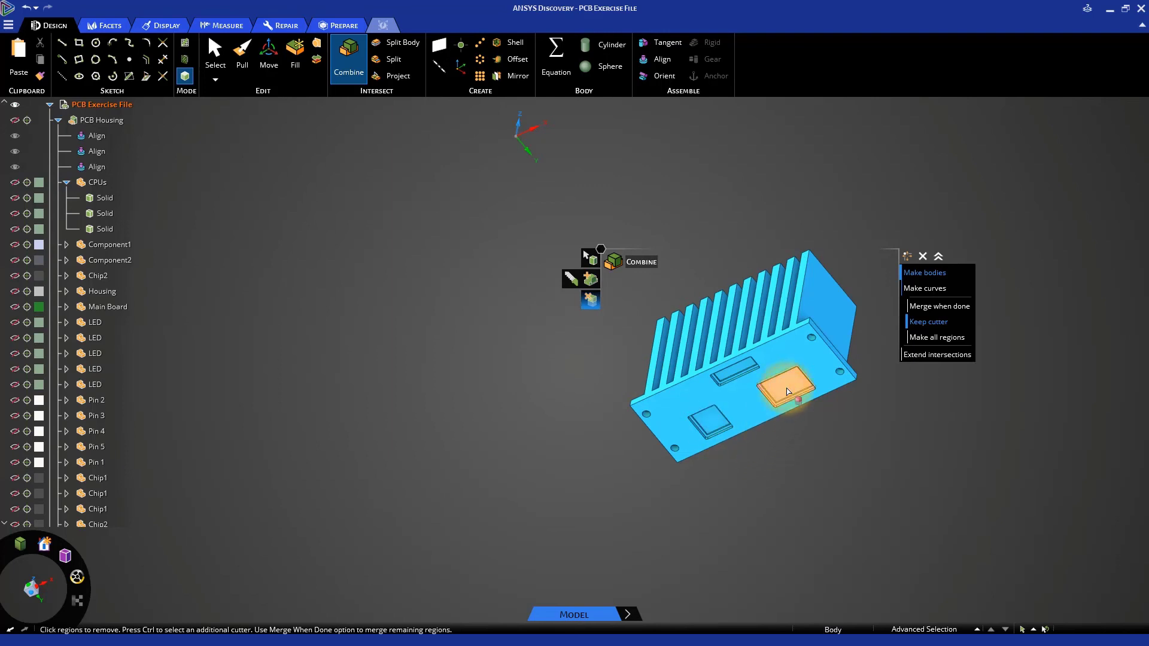
pyautogui.click(812, 422)
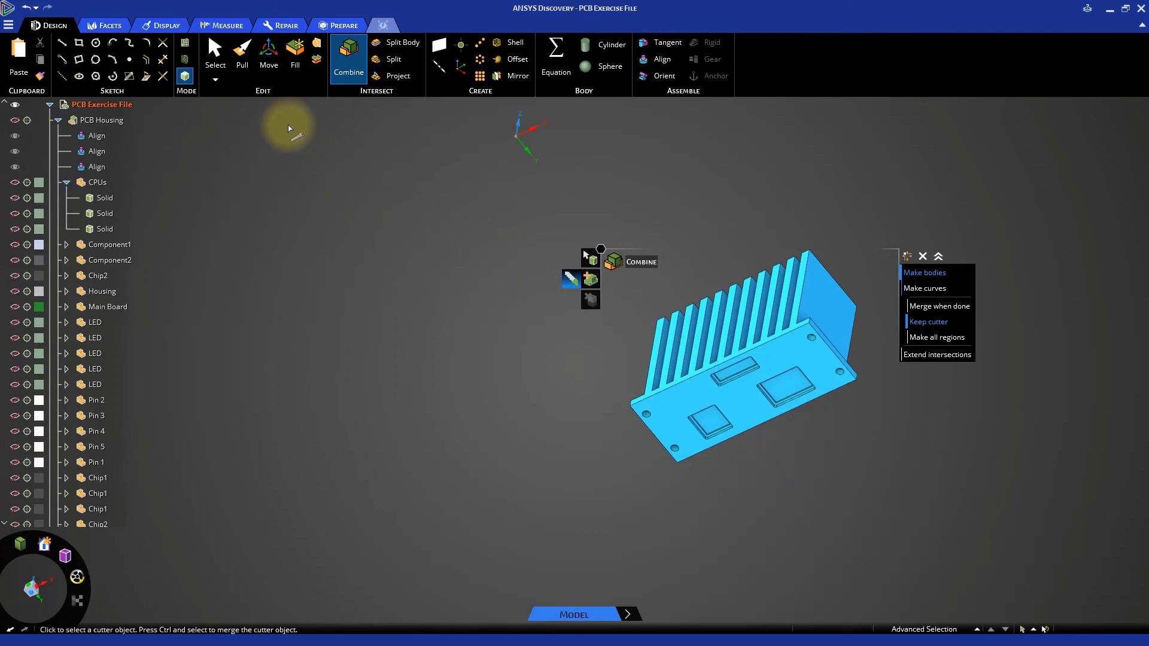
pyautogui.click(214, 57)
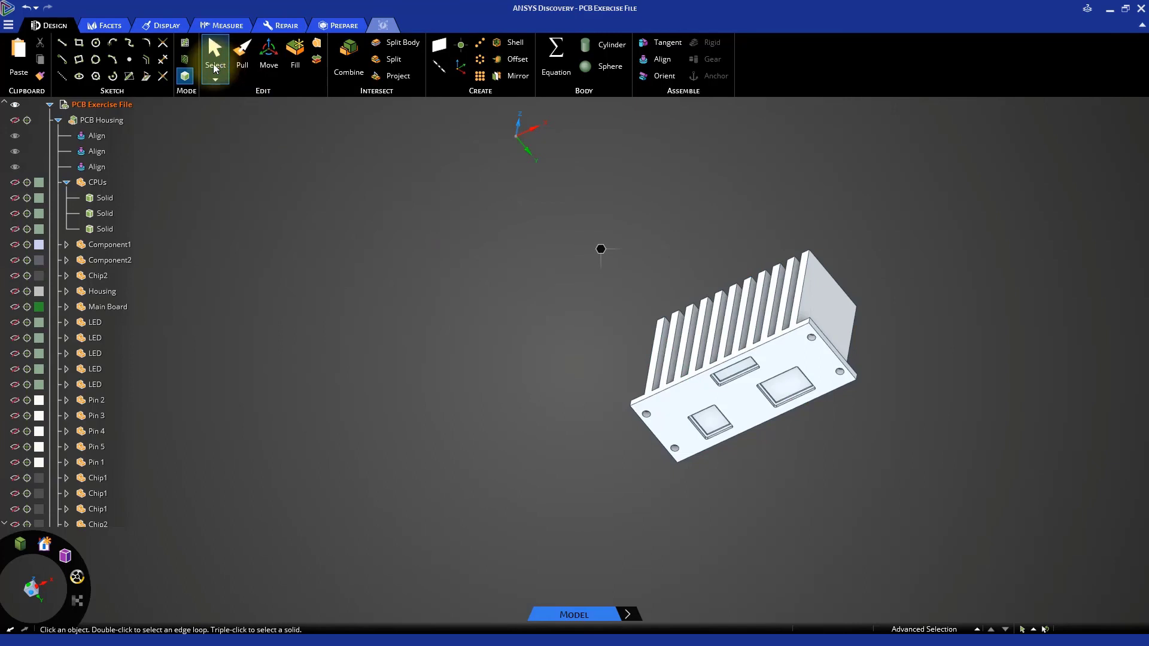
# Show PCB Housing again in the home view and save the model
pyautogui.click(16, 120)
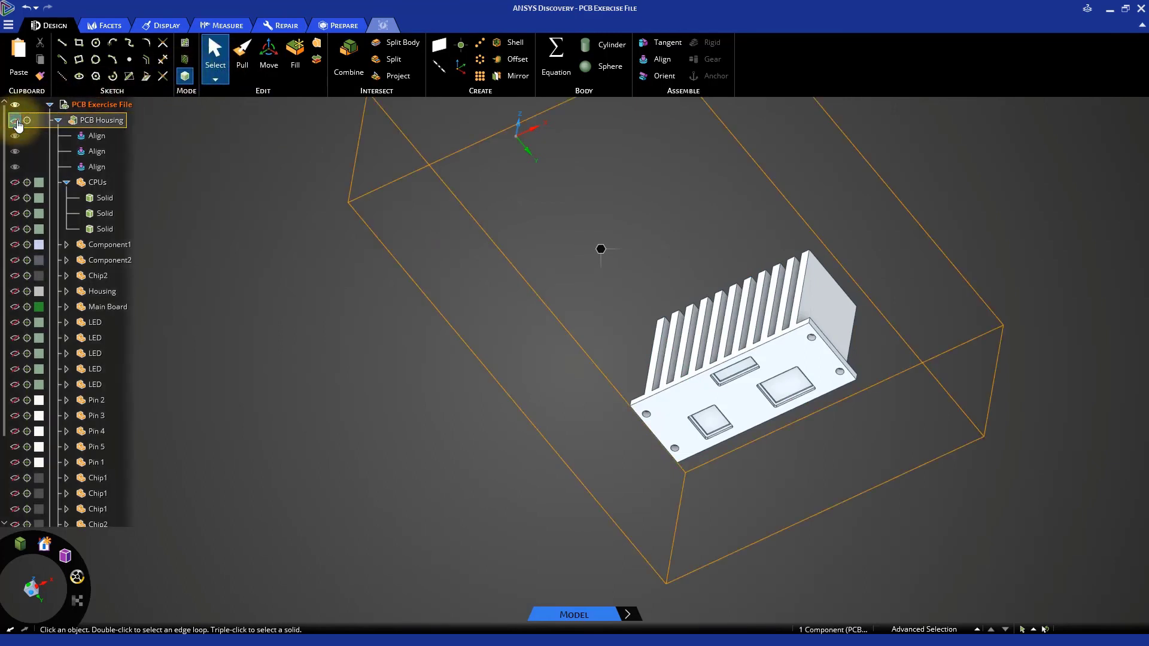
pyautogui.click(15, 121)
pyautogui.press('h')
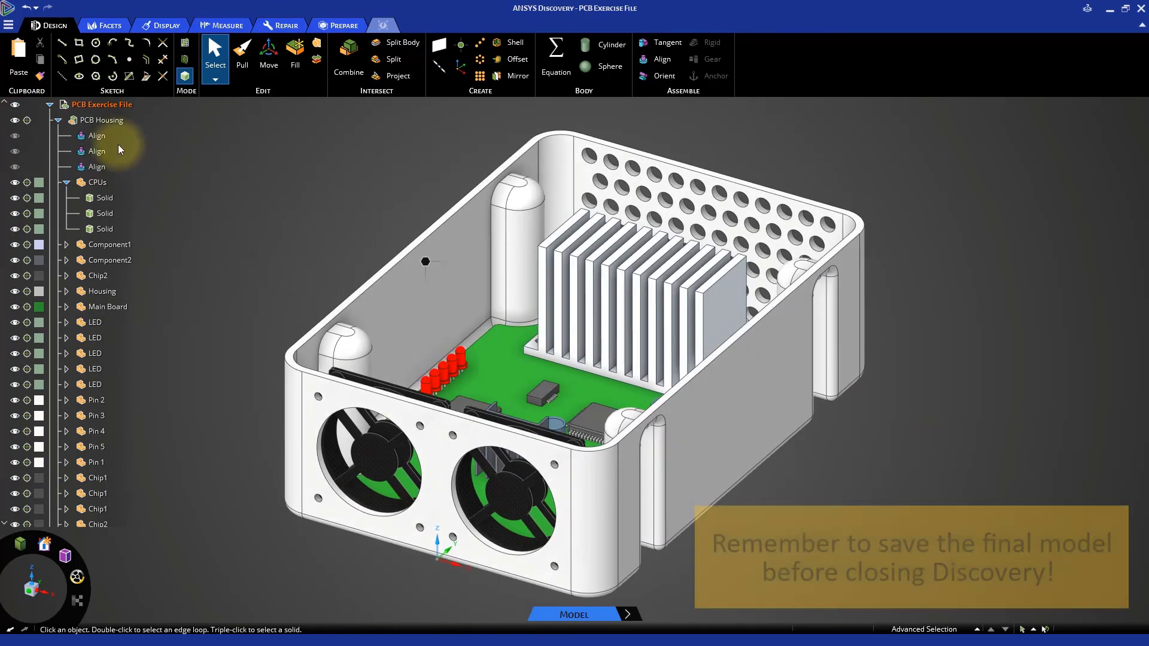
pyautogui.click(8, 25)
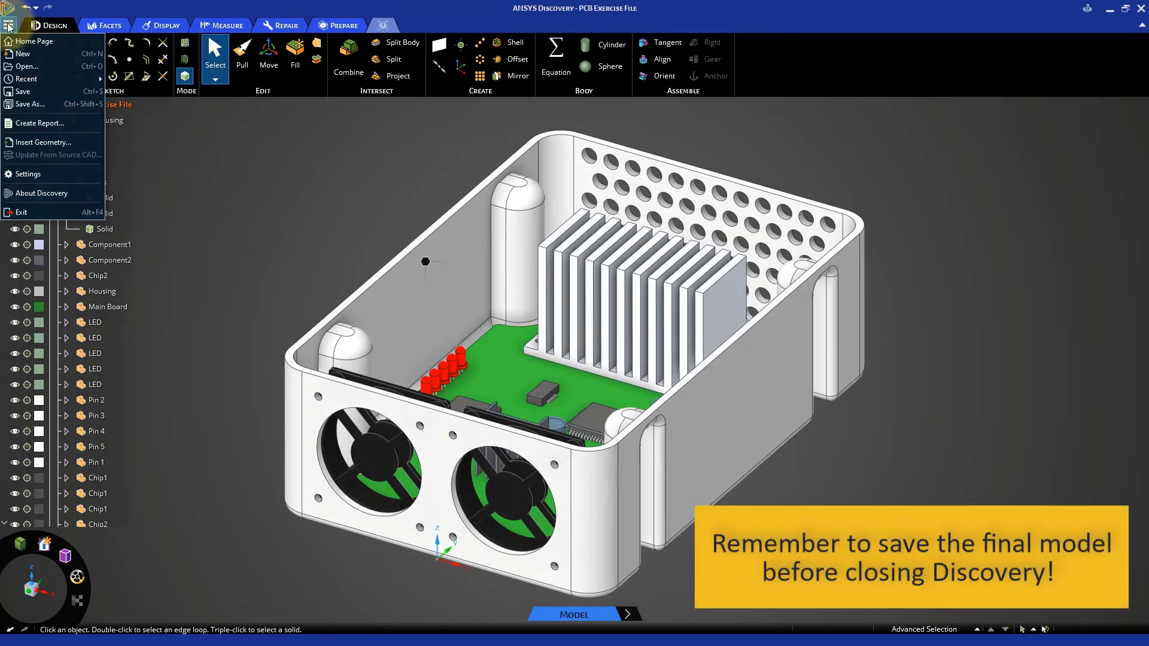
pyautogui.click(28, 91)
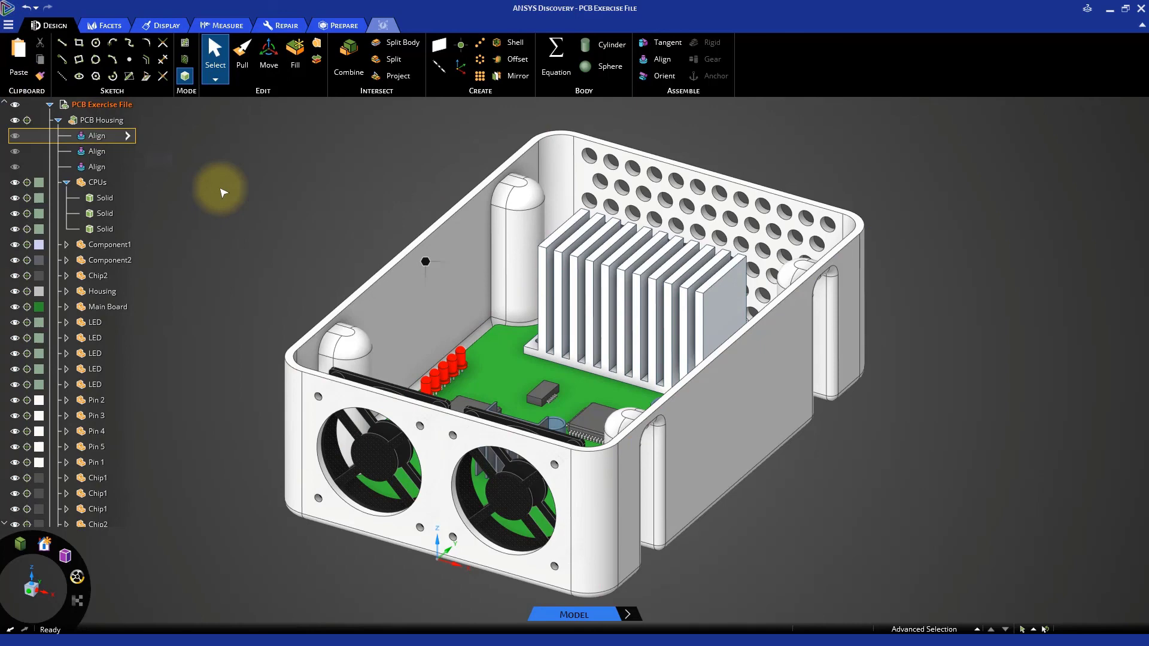